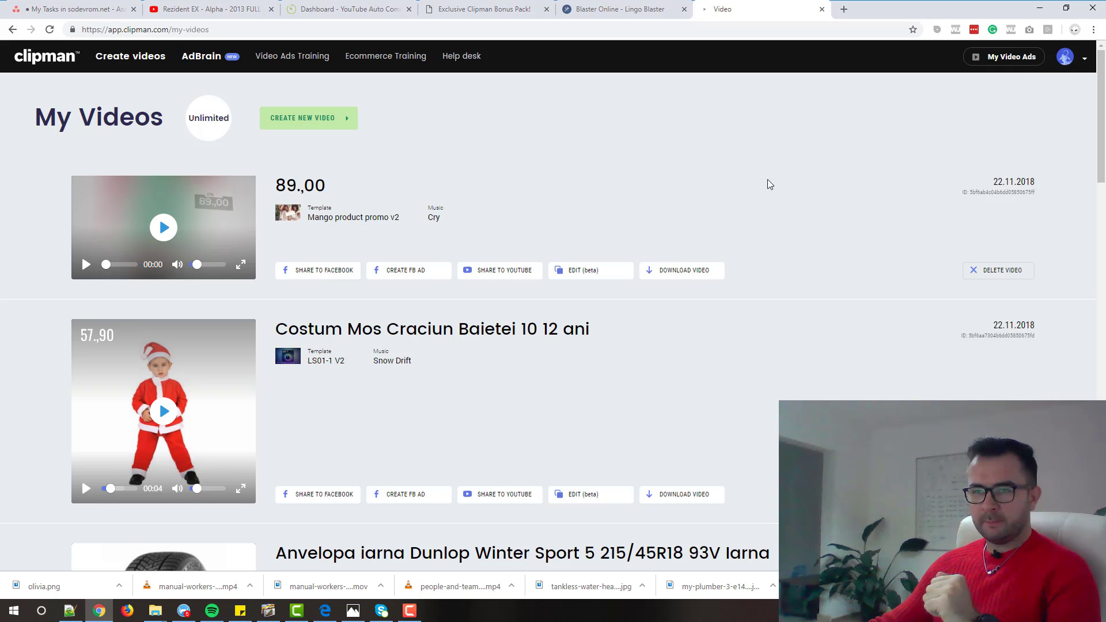
# Scroll through My Videos and reload the video list from the account menu
pyautogui.scroll(-1, 720, 173)
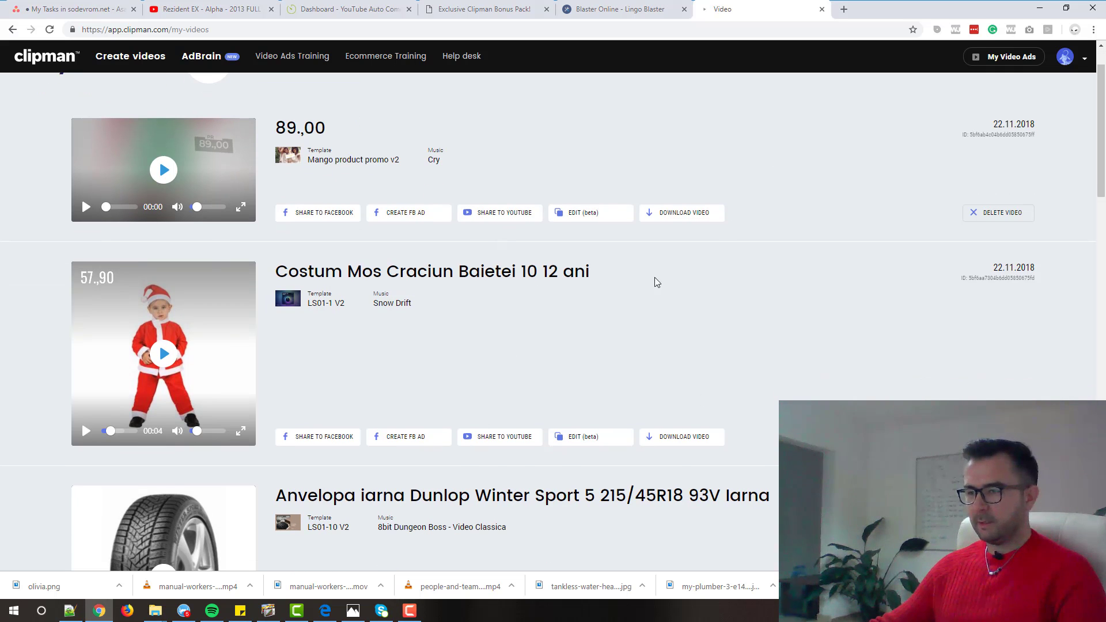
pyautogui.scroll(-13, 708, 299)
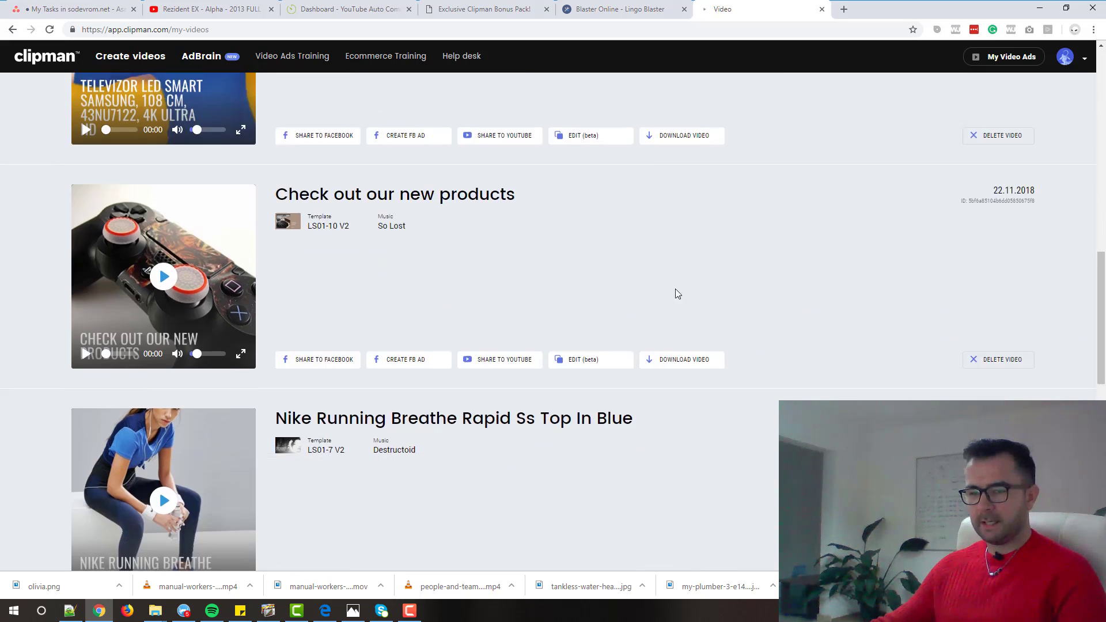
pyautogui.scroll(-4, 675, 289)
pyautogui.scroll(10, 671, 291)
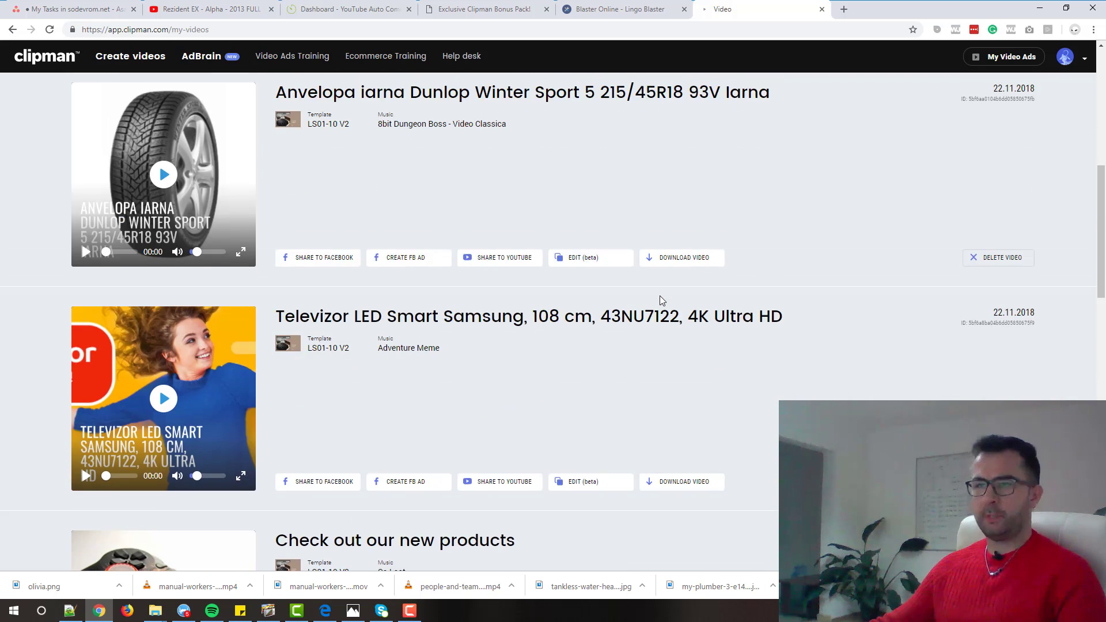
pyautogui.scroll(8, 659, 295)
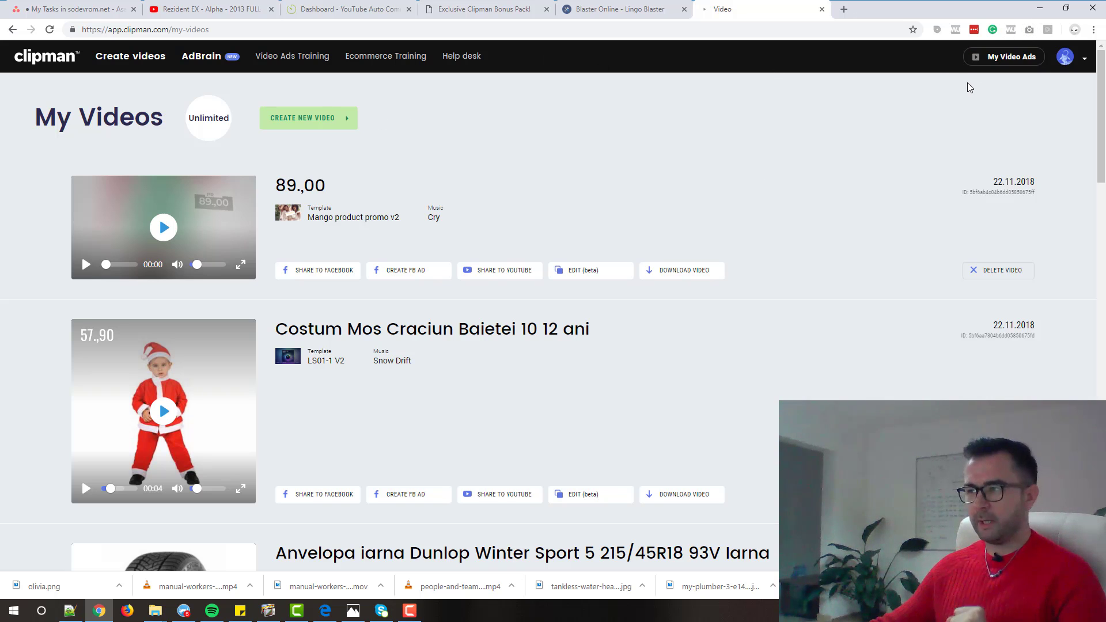
pyautogui.click(1066, 60)
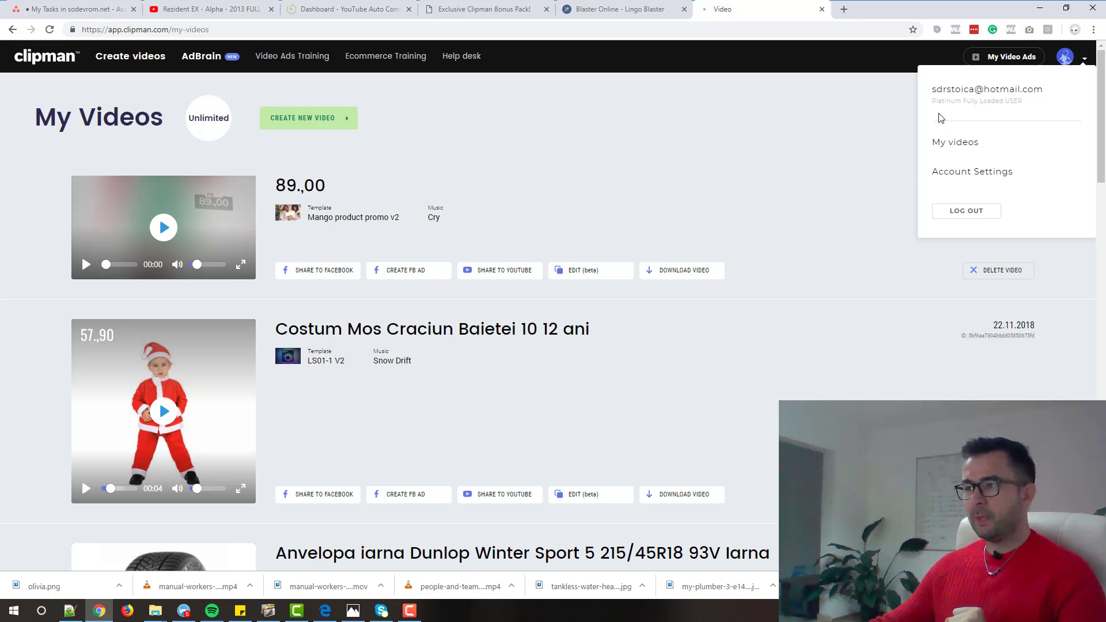
pyautogui.click(958, 146)
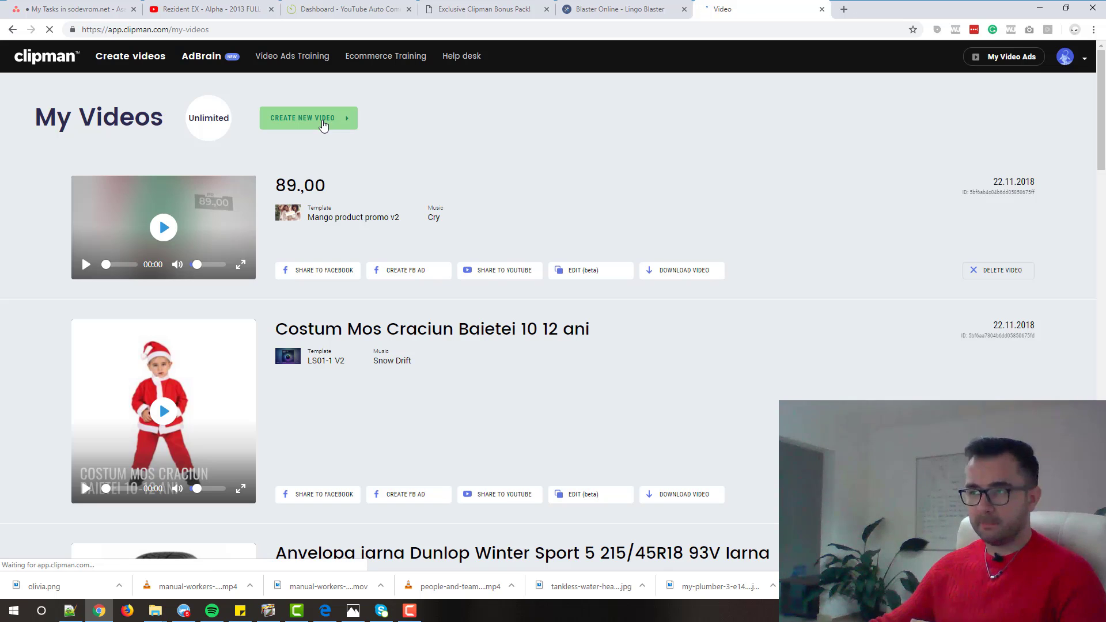
# Start a Product Page to Video project from the Amazon Echo product URL
pyautogui.click(332, 128)
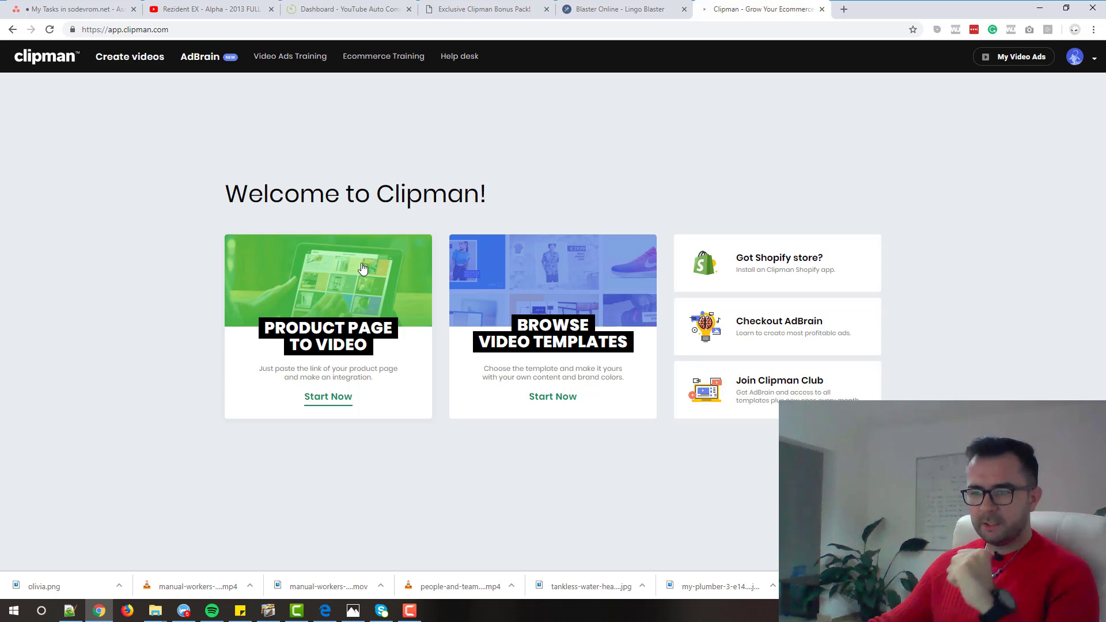
pyautogui.moveTo(316, 378); pyautogui.dragTo(327, 379)
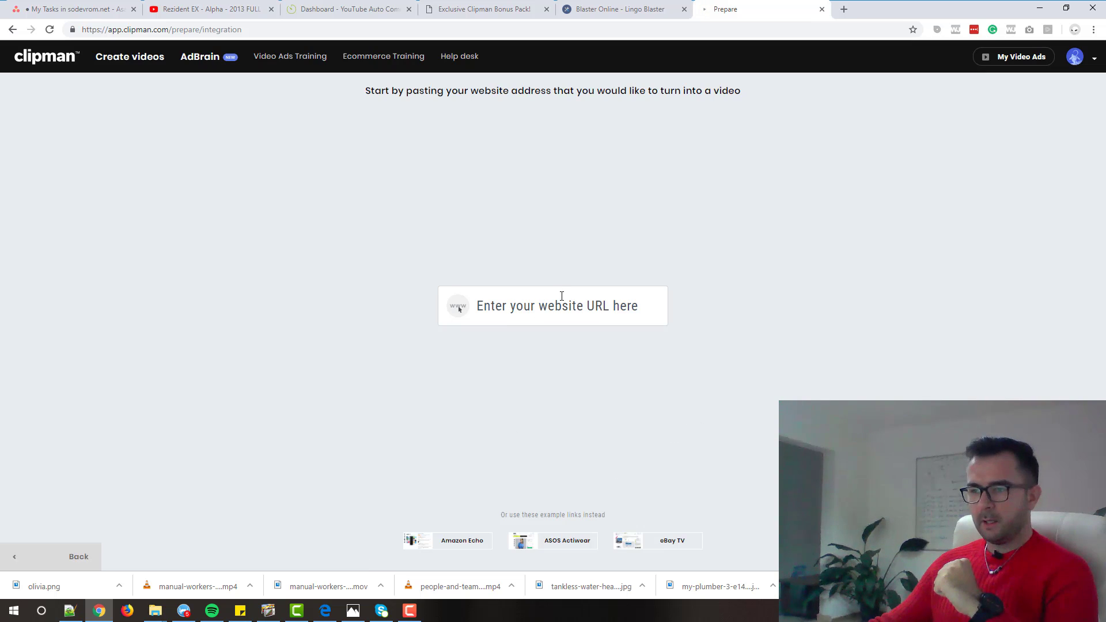
pyautogui.click(558, 313)
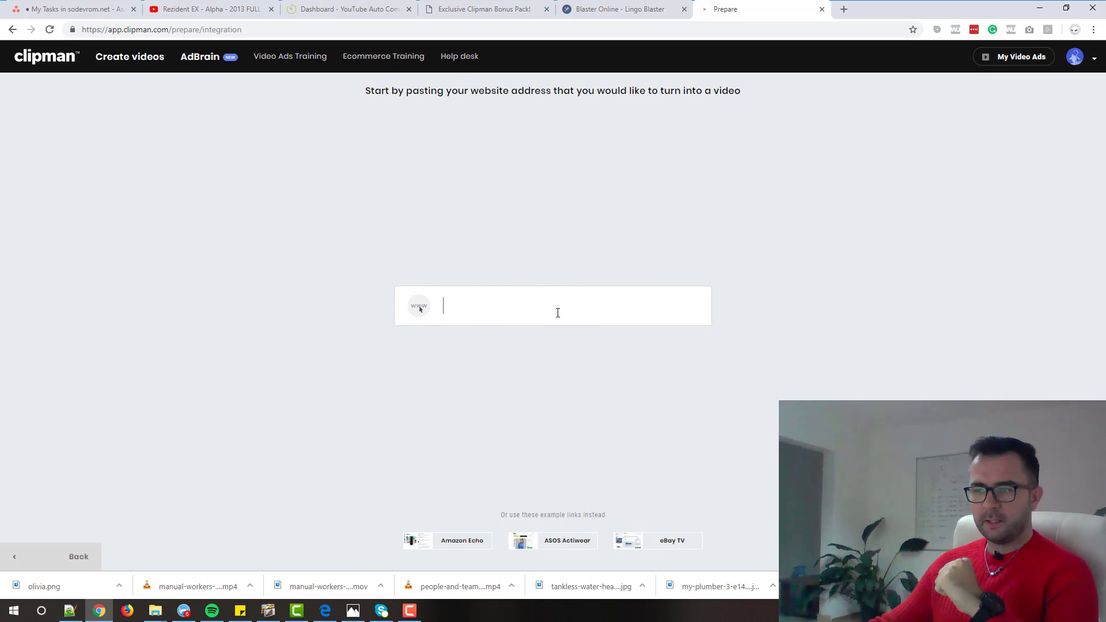
pyautogui.click(760, 258)
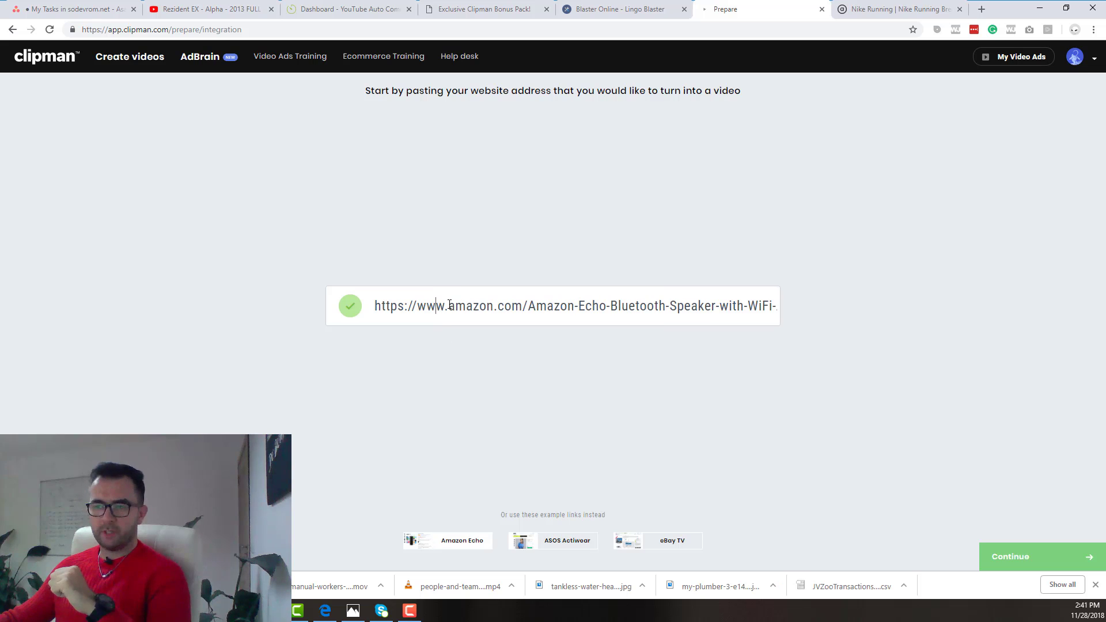
pyautogui.moveTo(437, 306); pyautogui.dragTo(706, 306)
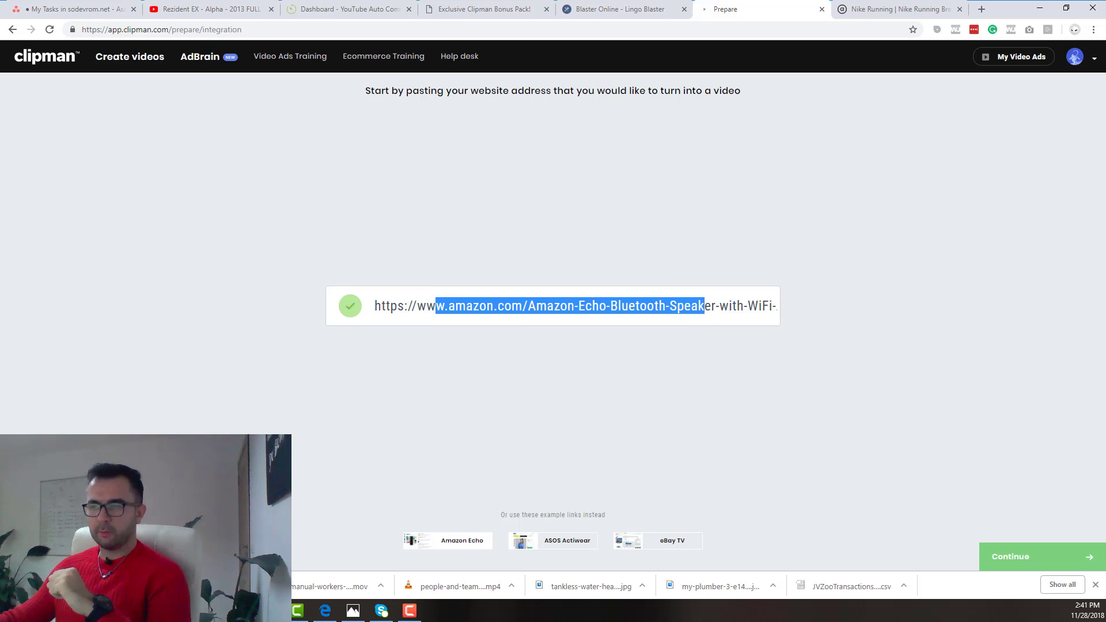
pyautogui.click(1020, 557)
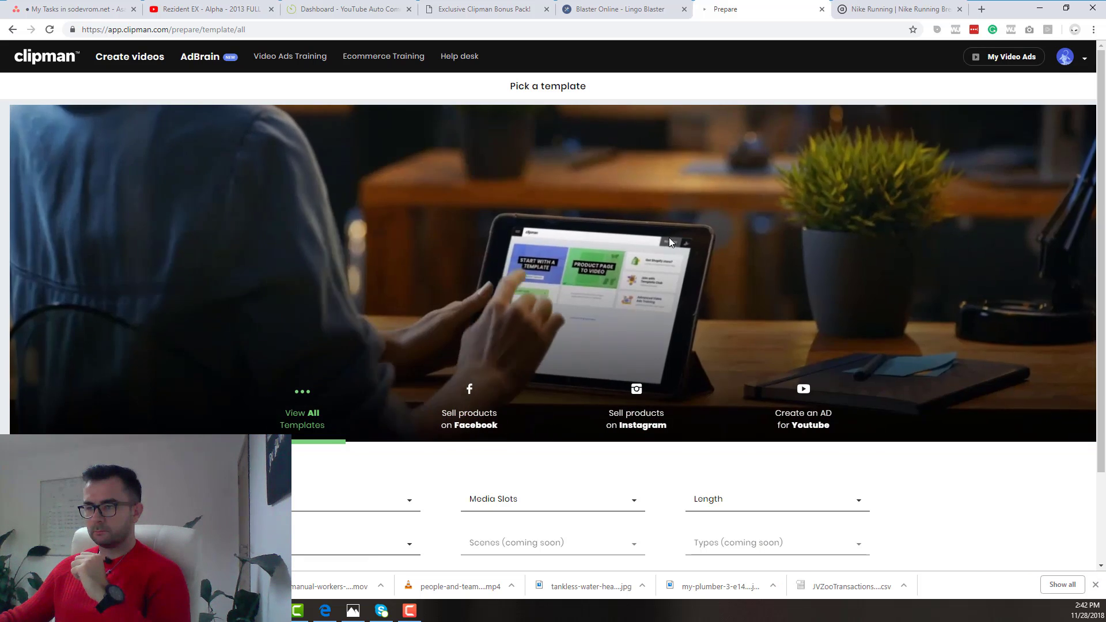
# Browse All Templates and go ahead with LS02-2 V2 for the Echo ad
pyautogui.scroll(-4, 763, 344)
pyautogui.scroll(-3, 949, 259)
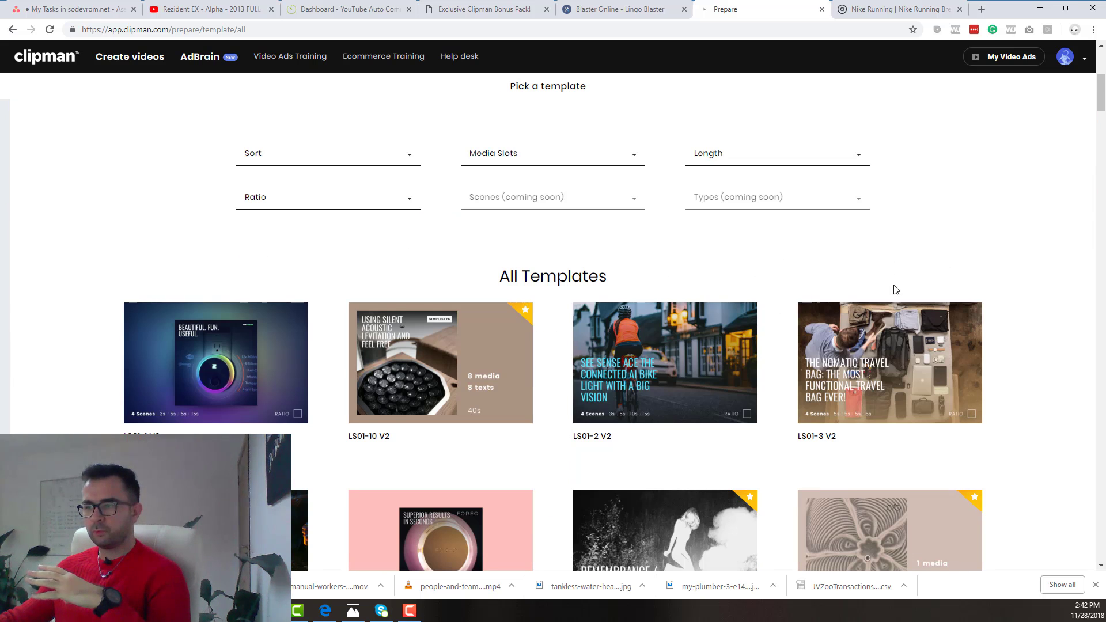
pyautogui.scroll(3, 853, 351)
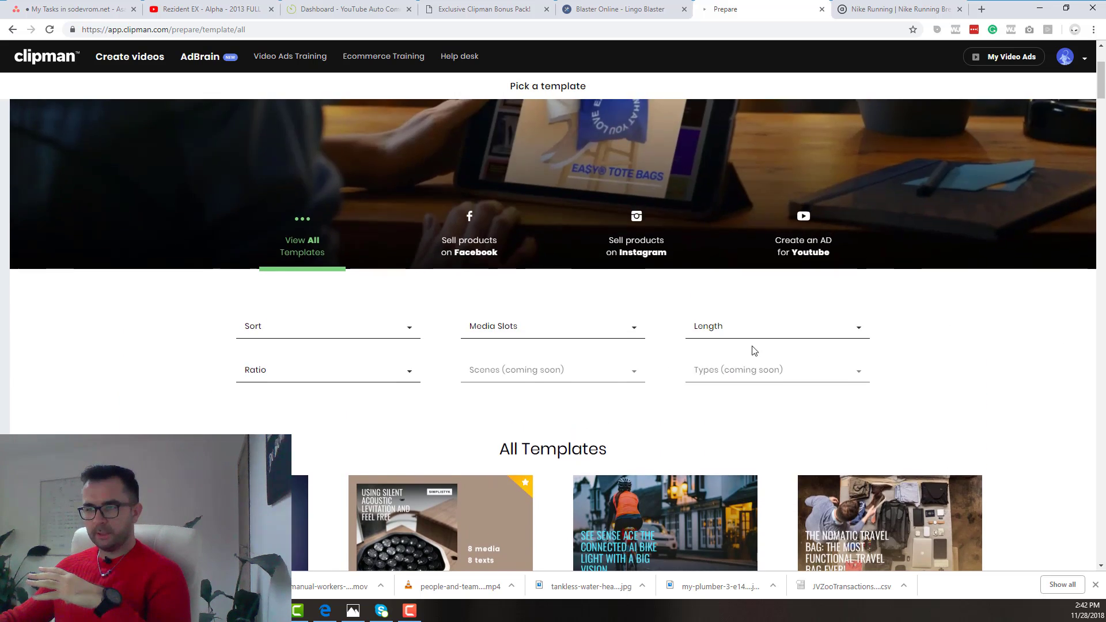
pyautogui.scroll(-1, 749, 348)
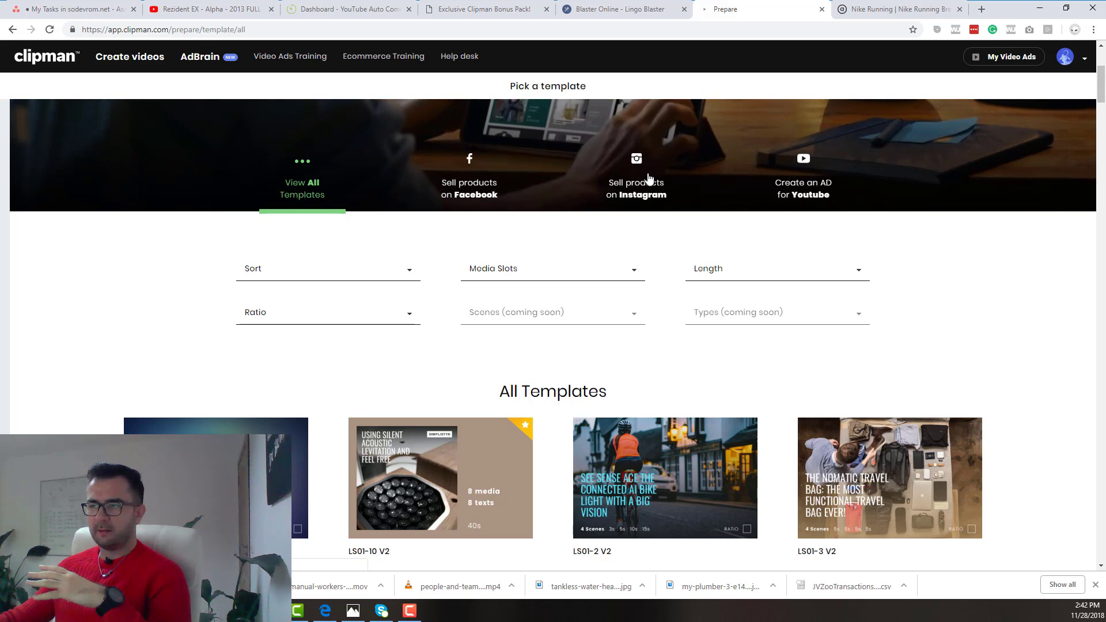
pyautogui.scroll(-7, 686, 212)
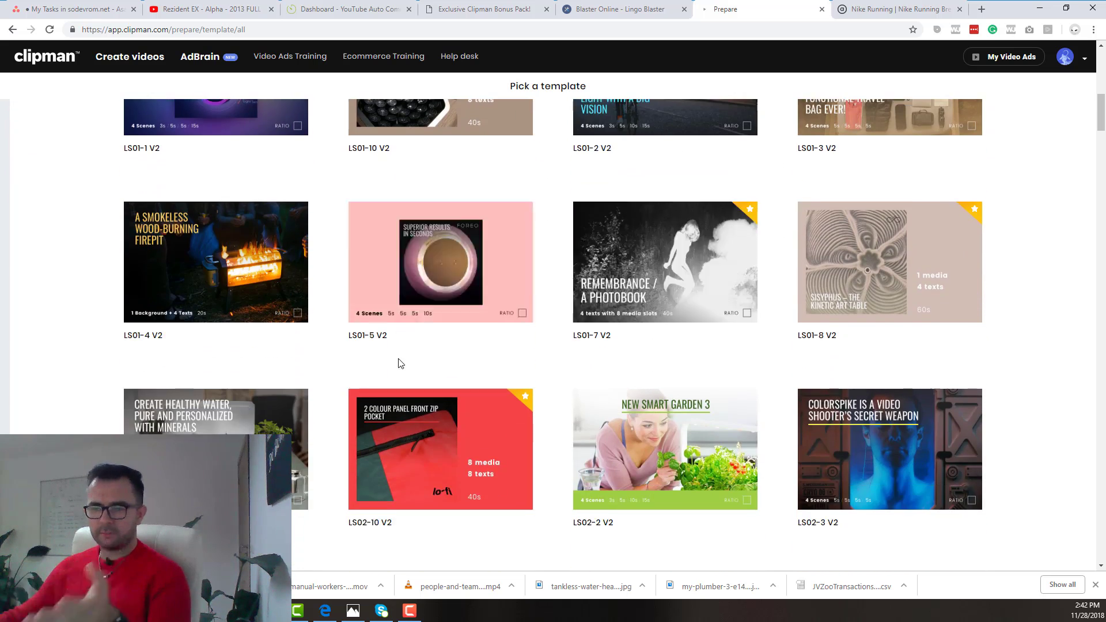
pyautogui.scroll(-1, 721, 395)
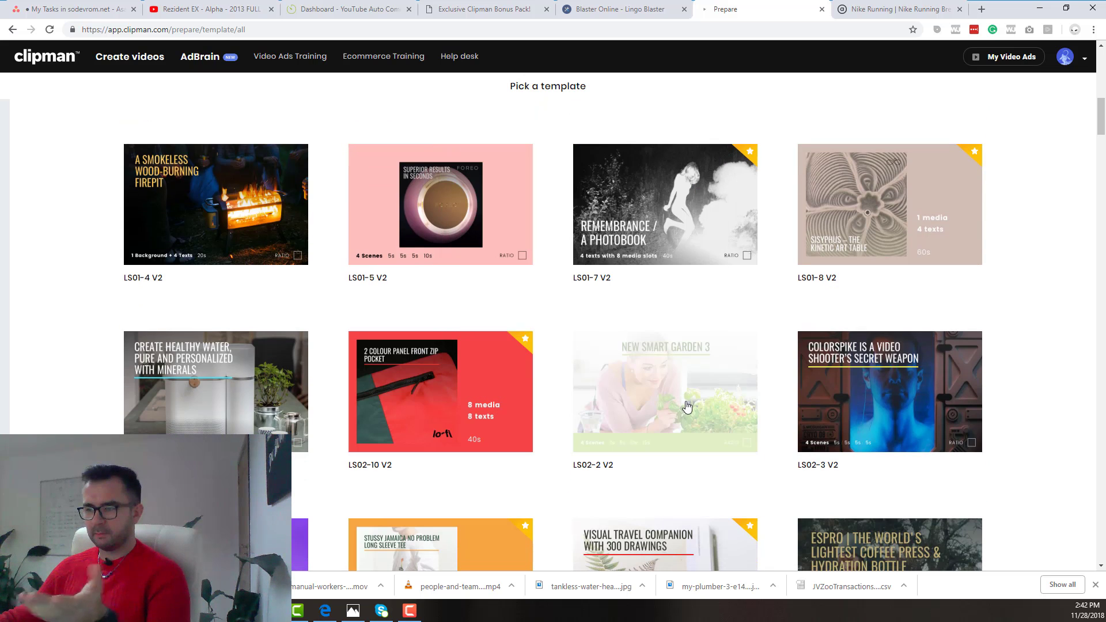
pyautogui.click(689, 409)
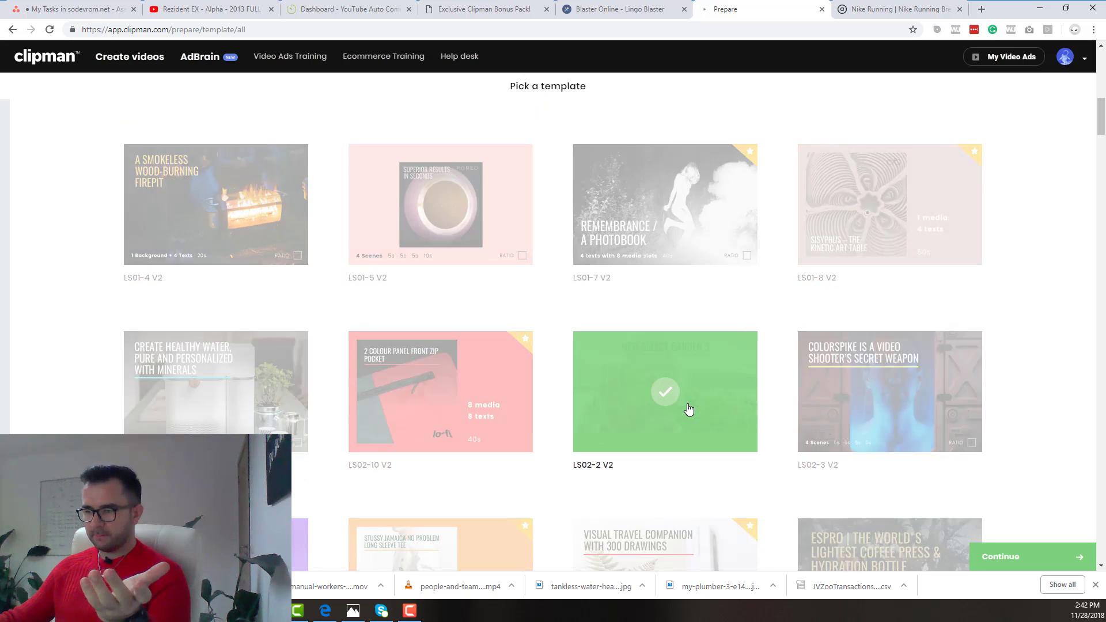
pyautogui.click(1026, 562)
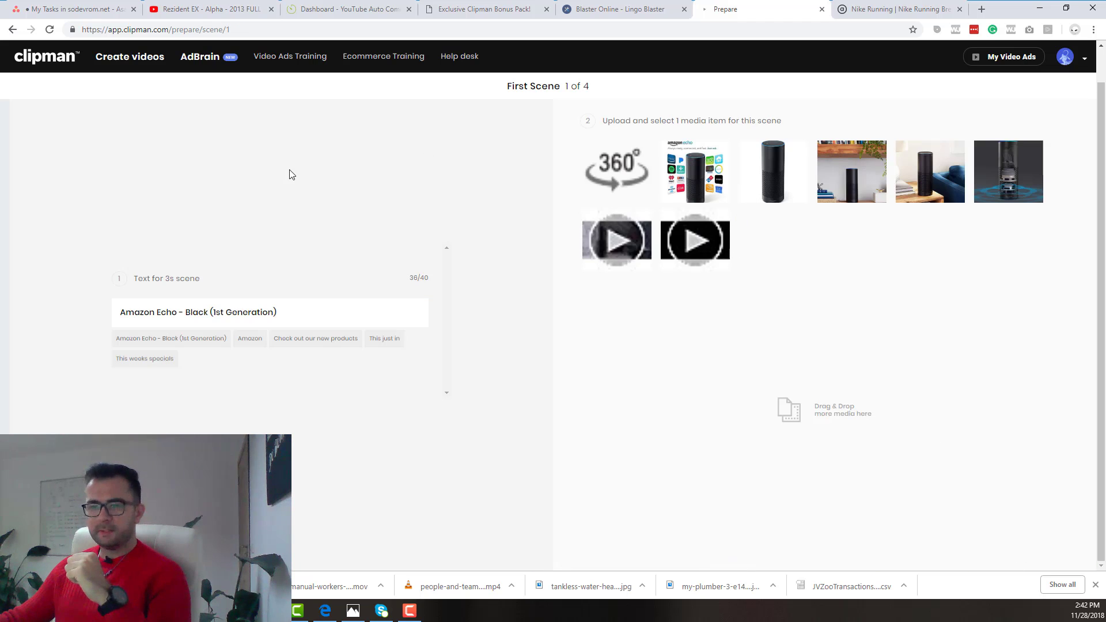
# Keep the Amazon Echo title and use the fourth product photo in scene one
pyautogui.moveTo(120, 313); pyautogui.dragTo(280, 320)
pyautogui.click(310, 310)
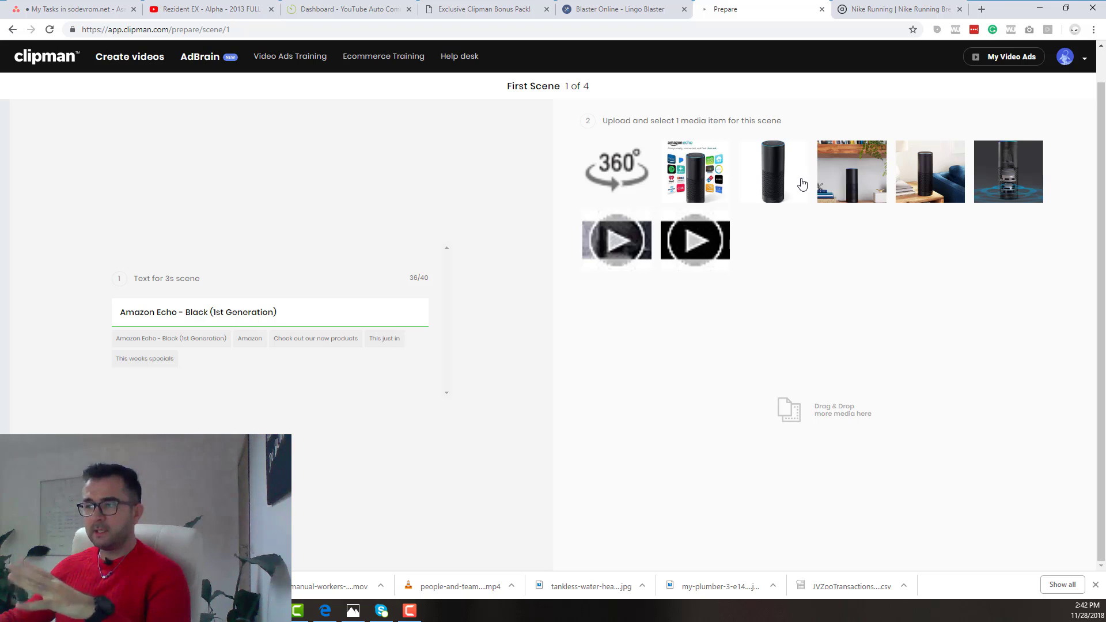
pyautogui.click(844, 173)
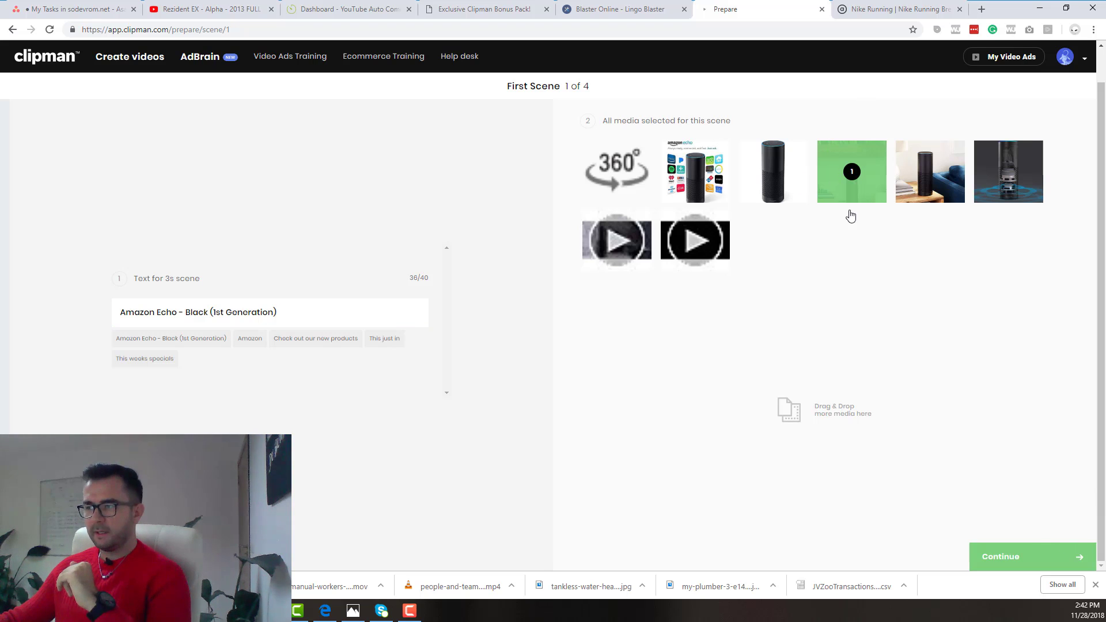
pyautogui.click(1027, 556)
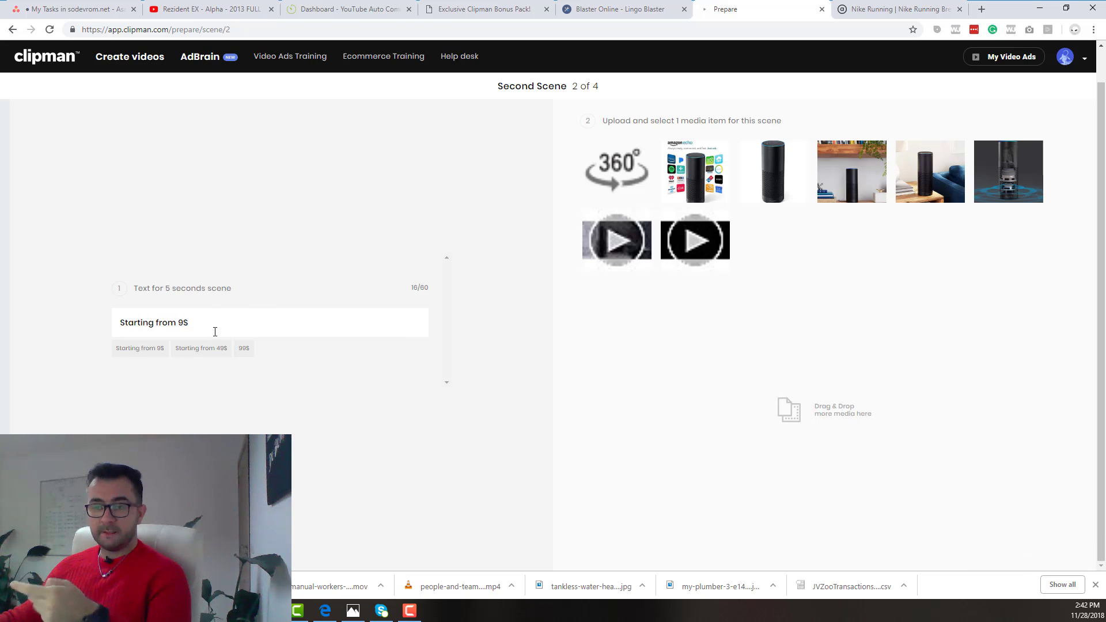
# Use the sixth product photo in scene two and the second image in scene three
pyautogui.moveTo(210, 332); pyautogui.dragTo(117, 315)
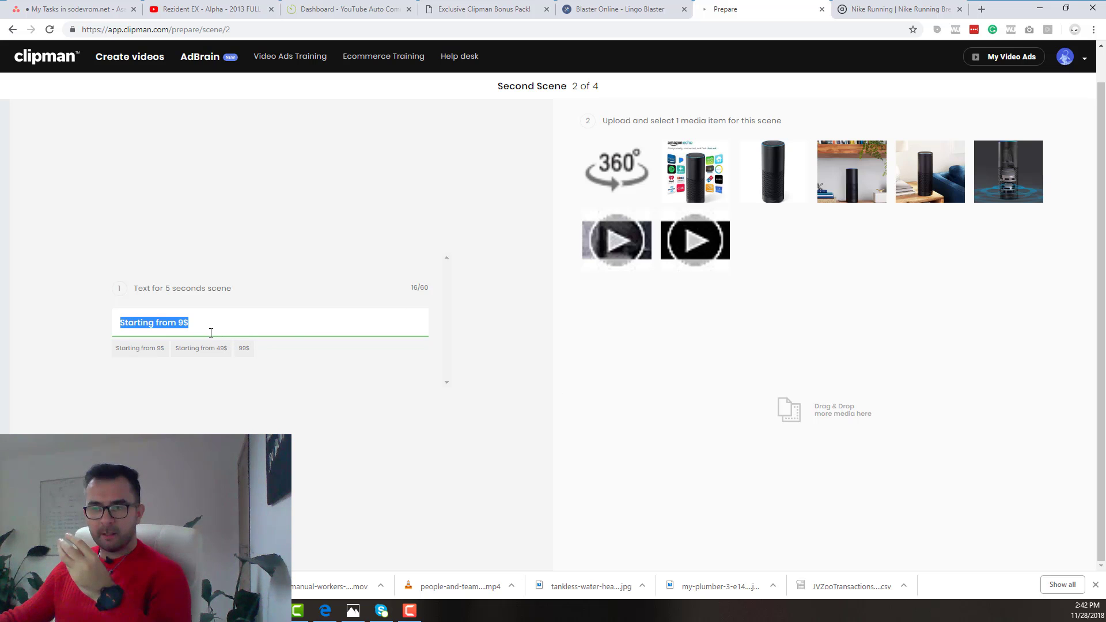
pyautogui.click(1016, 184)
pyautogui.click(1032, 565)
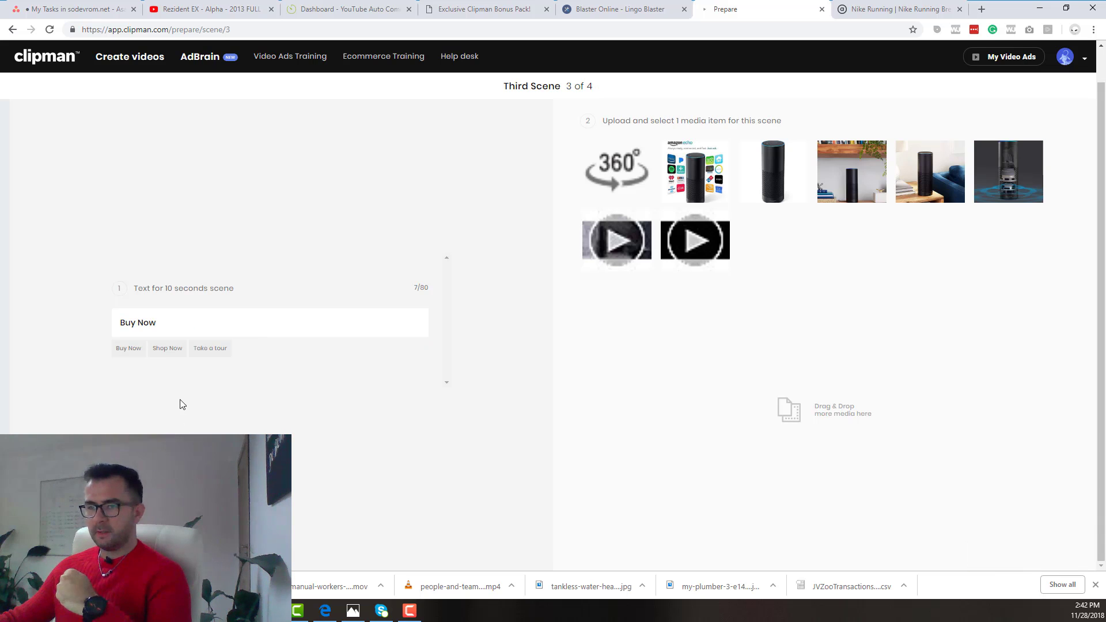
pyautogui.click(719, 175)
pyautogui.click(996, 553)
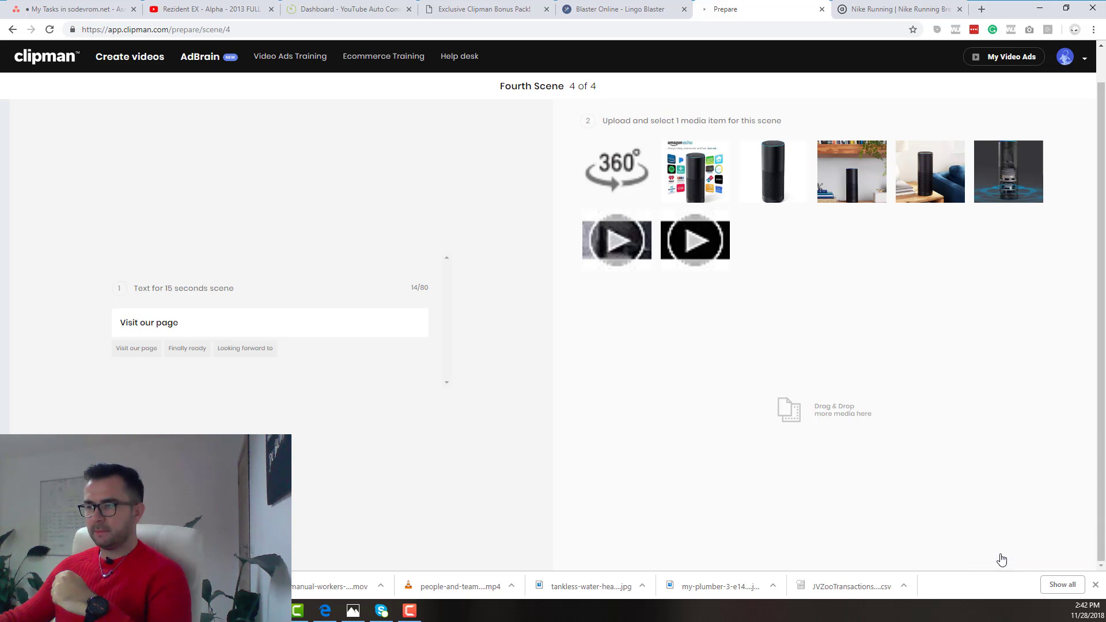
pyautogui.tripleClick(280, 330)
pyautogui.write('http://blastorsuite.com/')
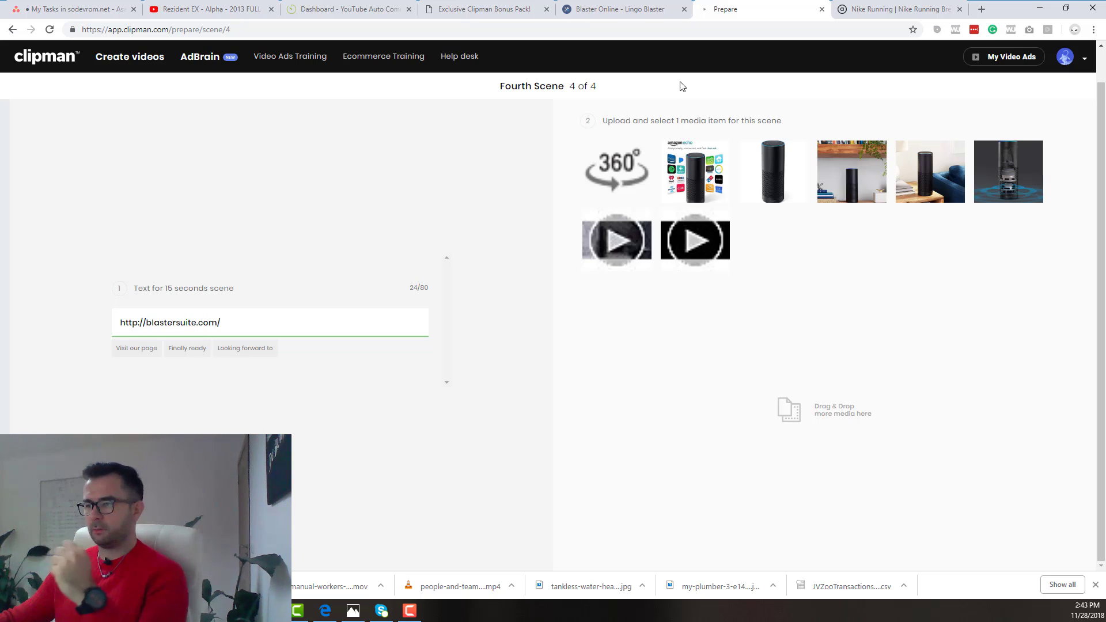
pyautogui.click(777, 167)
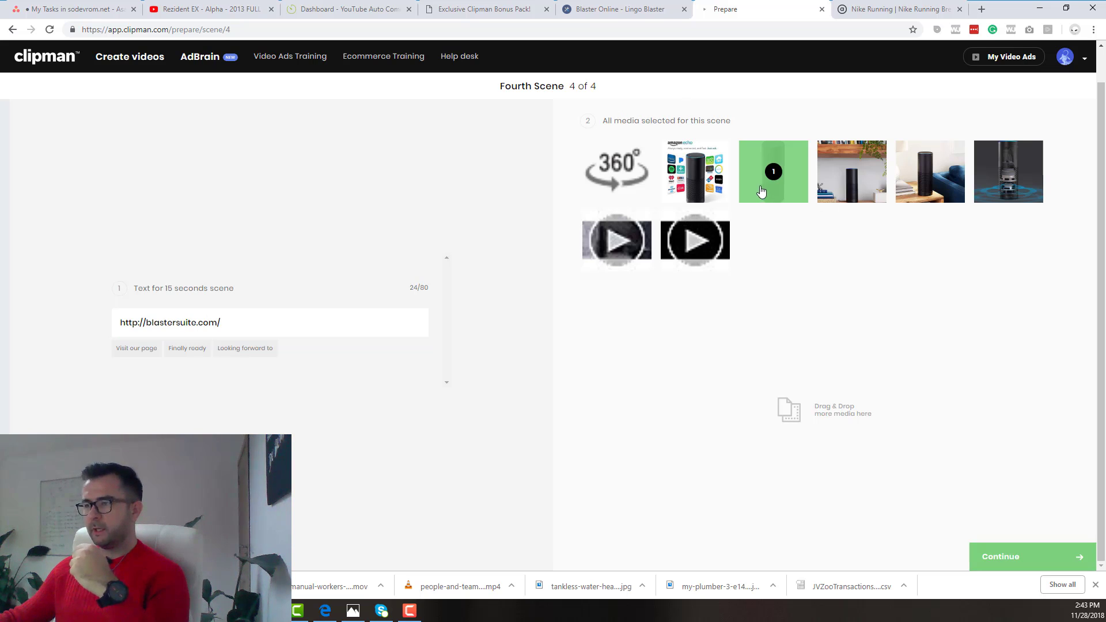
pyautogui.click(1038, 557)
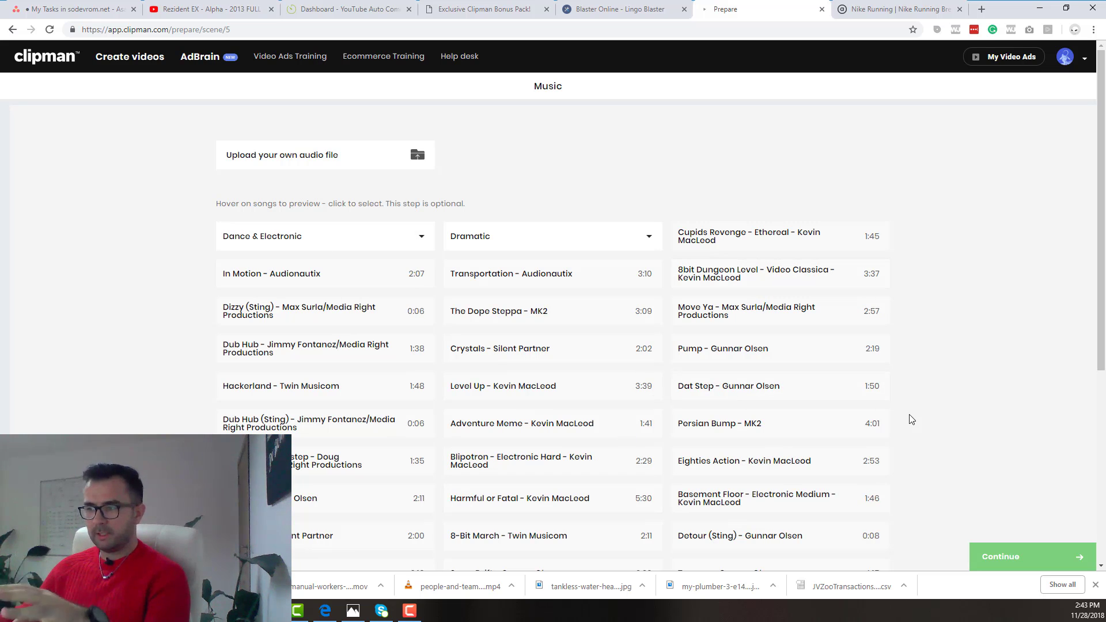
# Use Dat Step - Gunnar Olsen as music and render the Amazon Echo video
pyautogui.click(766, 388)
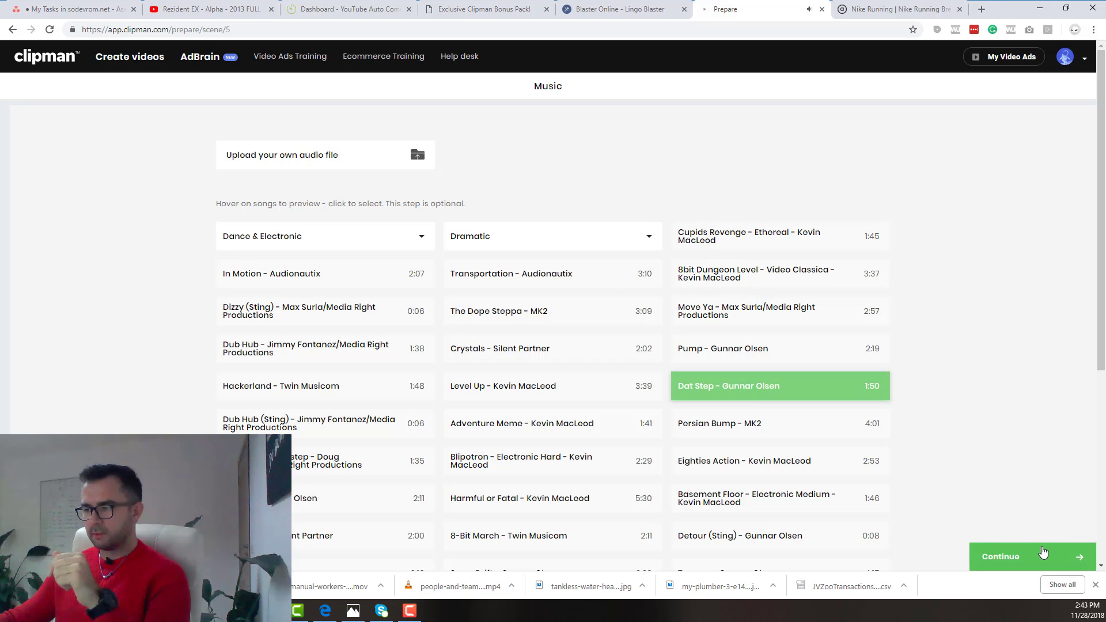
pyautogui.click(1044, 555)
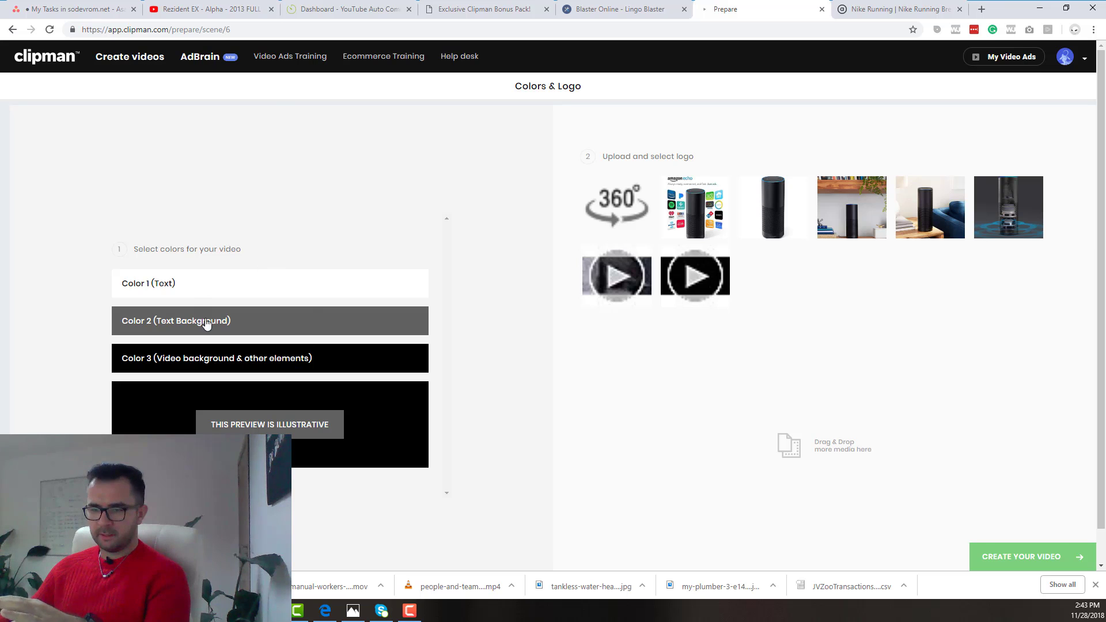
pyautogui.click(1034, 557)
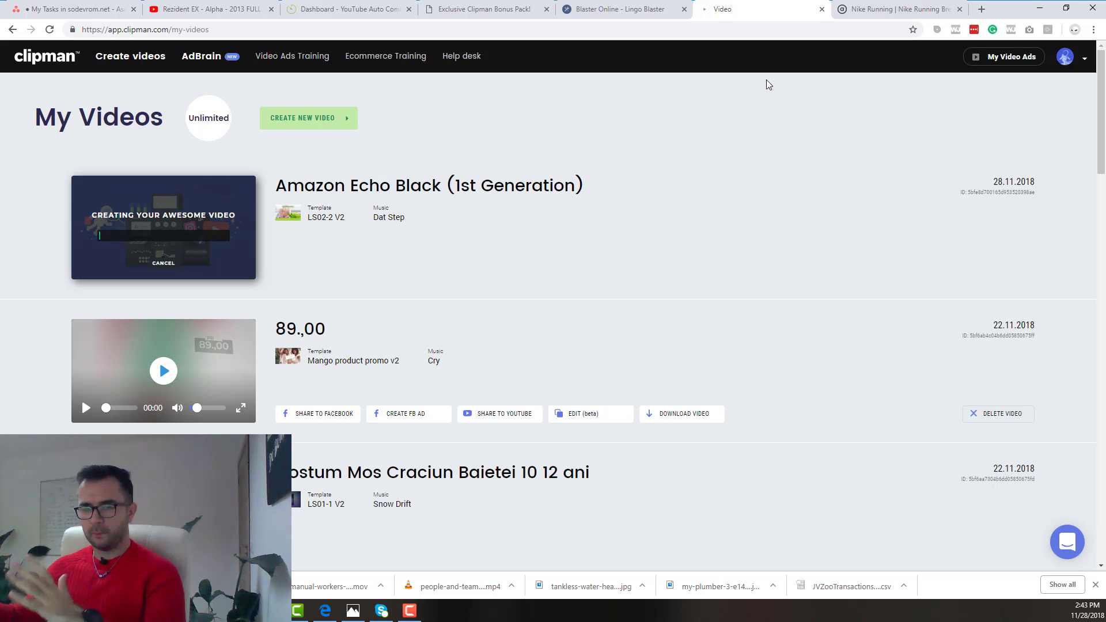
# Start another video, search templates for 'simple video banner' and pick Simple Video Banner V2
pyautogui.click(316, 124)
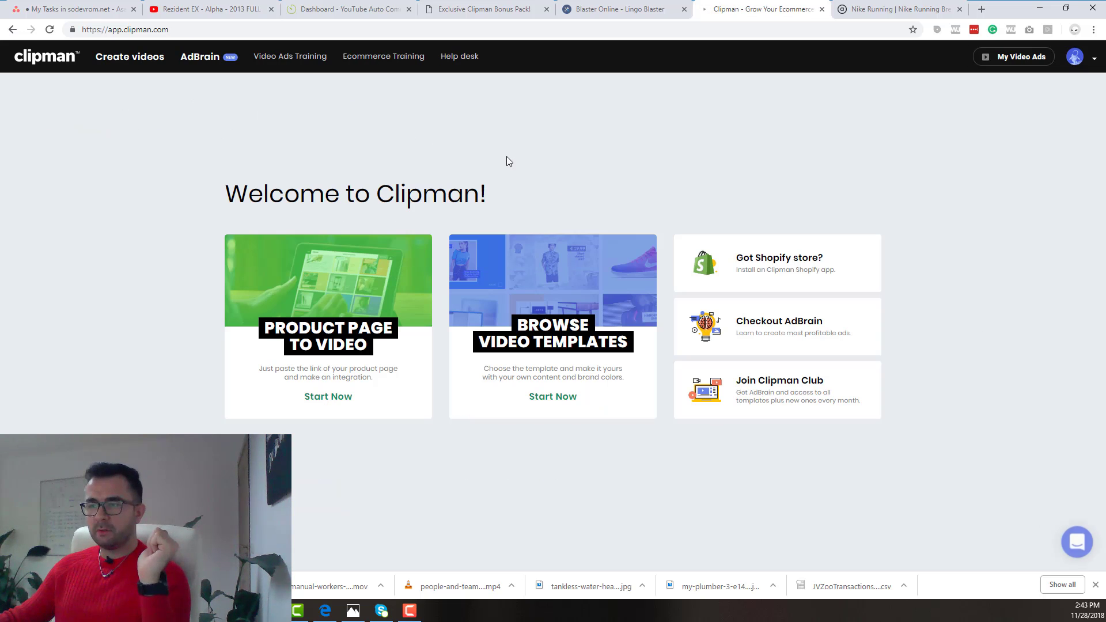
pyautogui.click(555, 261)
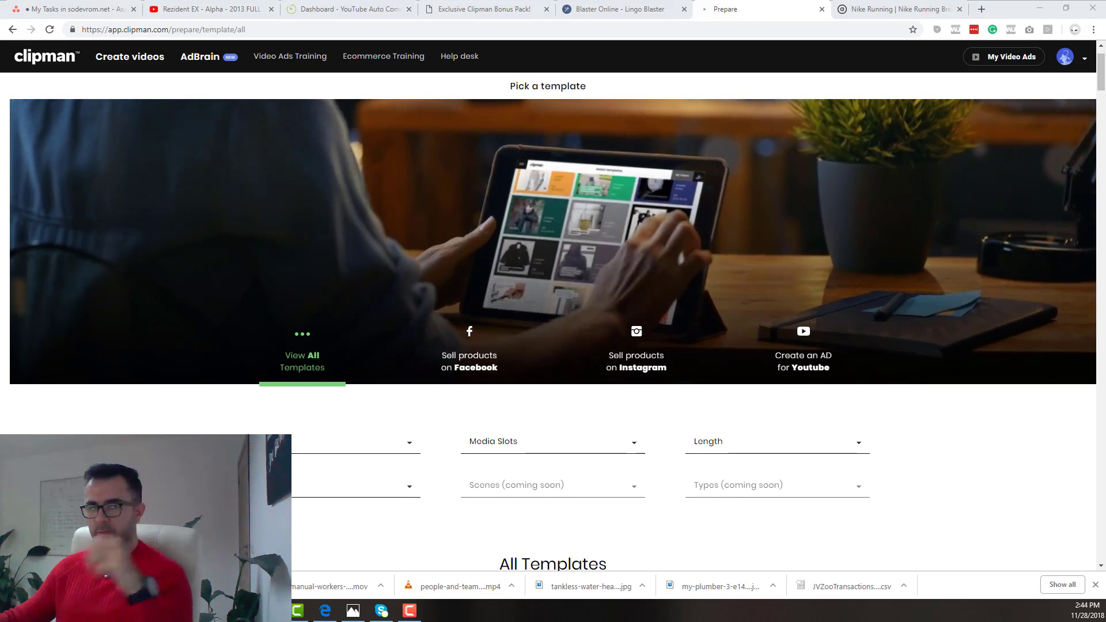
pyautogui.hotkey('ctrl', 'f')
pyautogui.write('so')
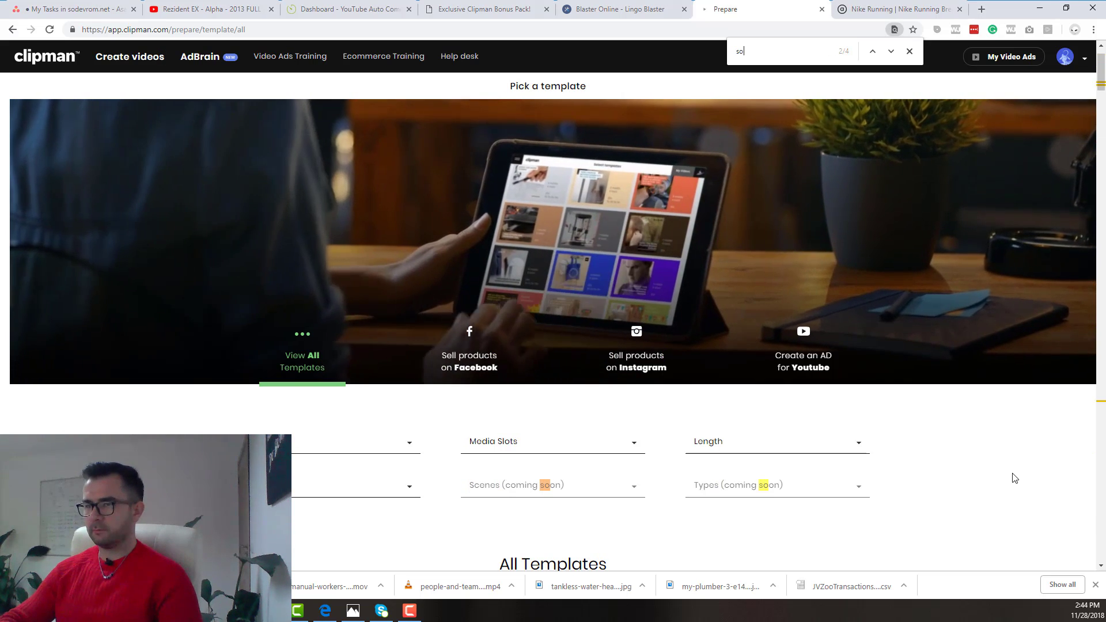
pyautogui.press('BackSpace')
pyautogui.write('impl')
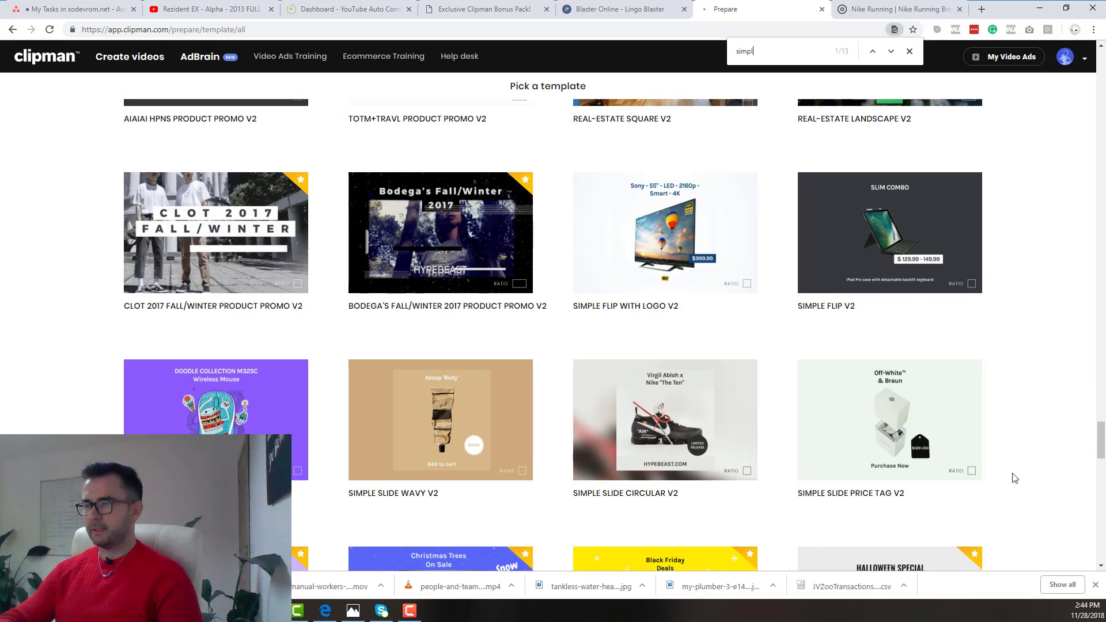
pyautogui.write('e v')
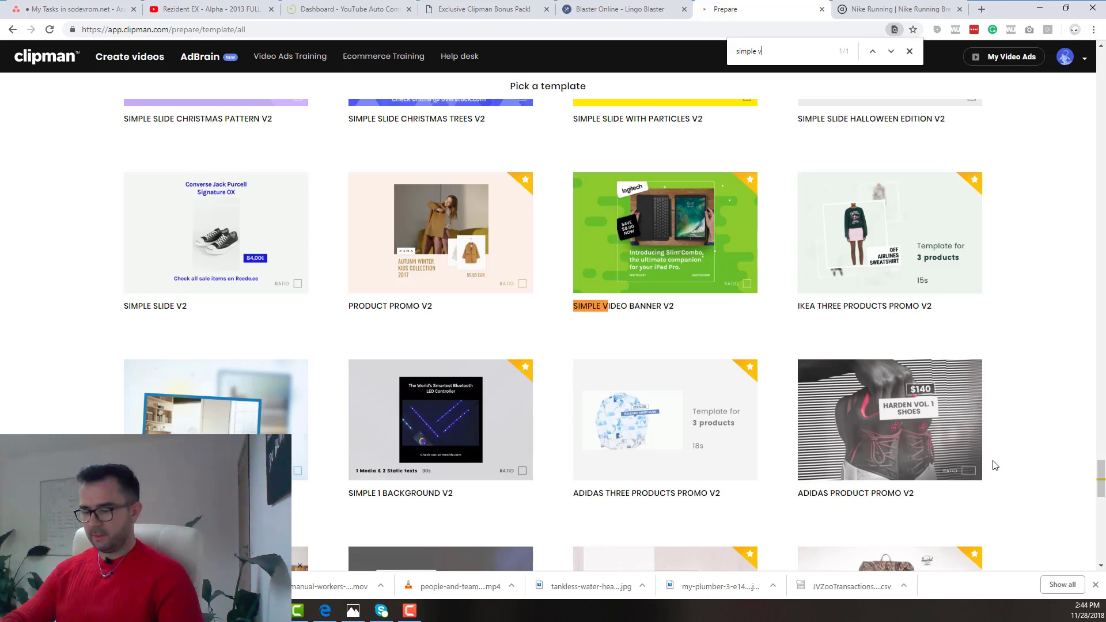
pyautogui.write('ideo banner')
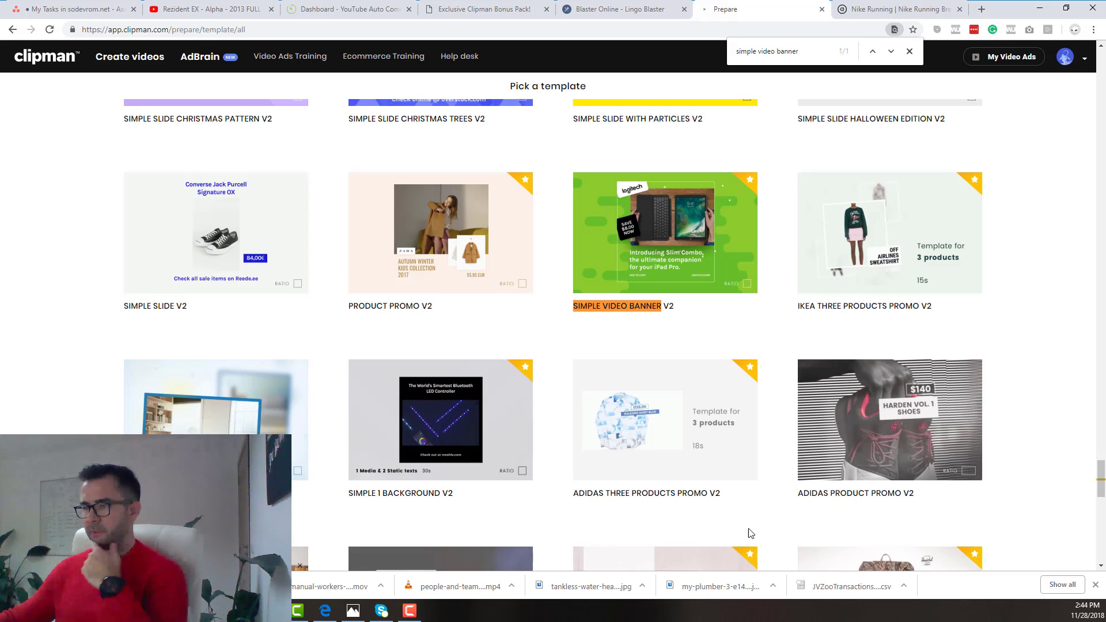
pyautogui.moveTo(684, 241)
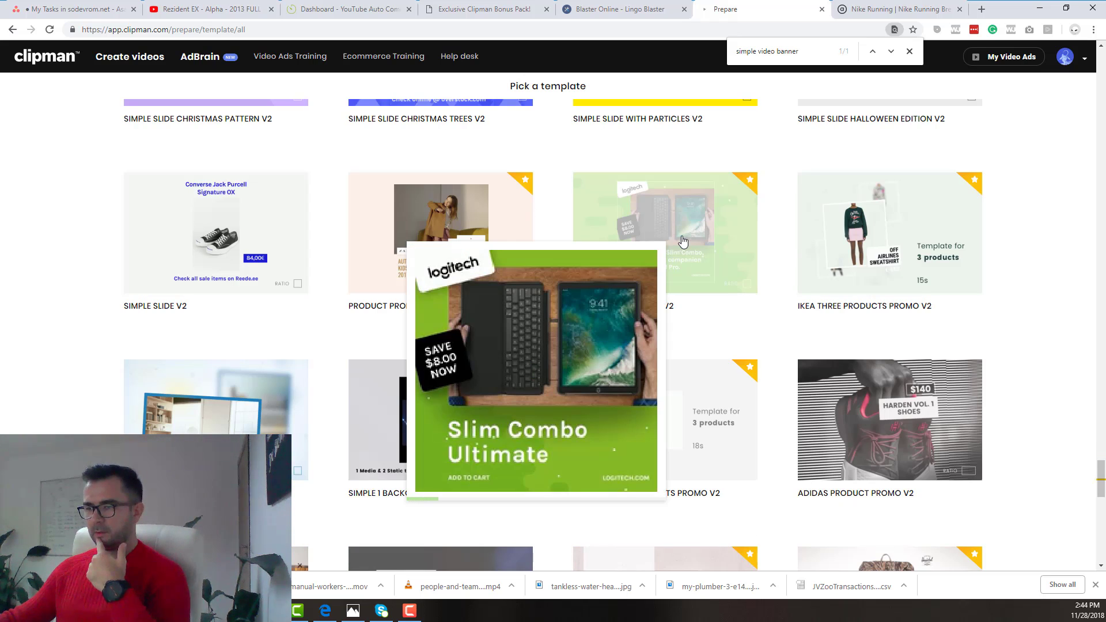
pyautogui.click(682, 241)
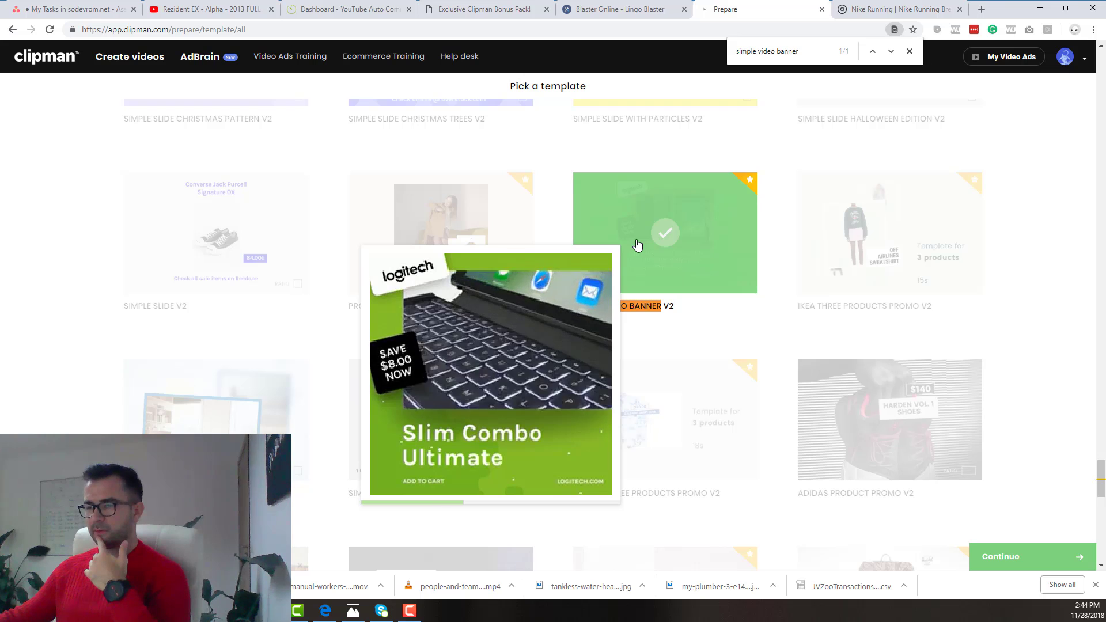
# Switch to Adidas Product Promo V2 and also choose Herchel Product Promo V2
pyautogui.click(877, 439)
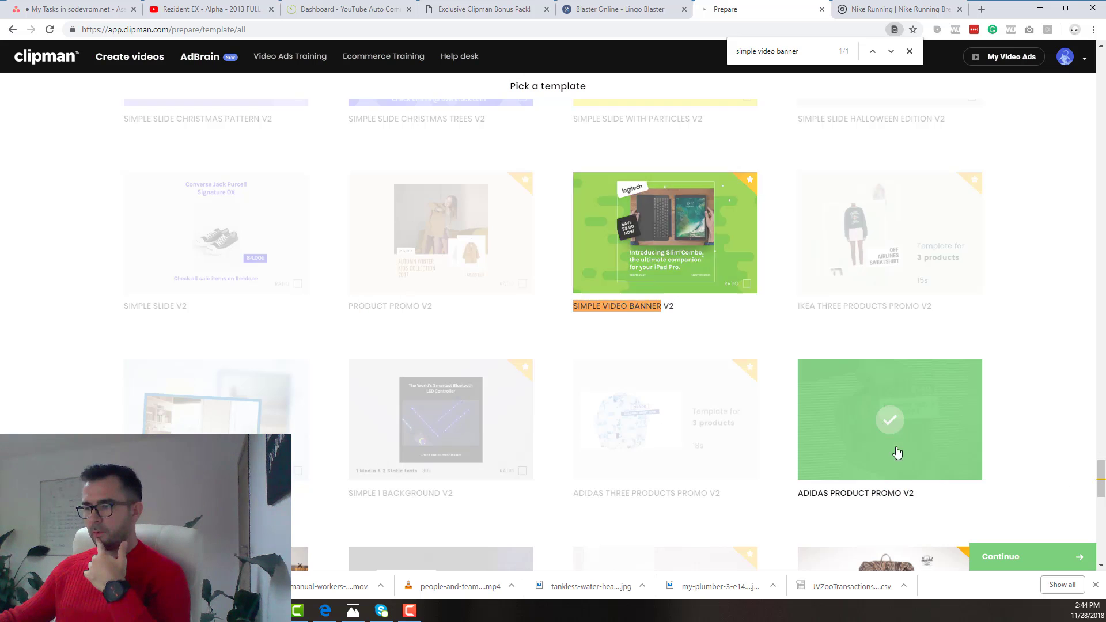
pyautogui.moveTo(882, 457)
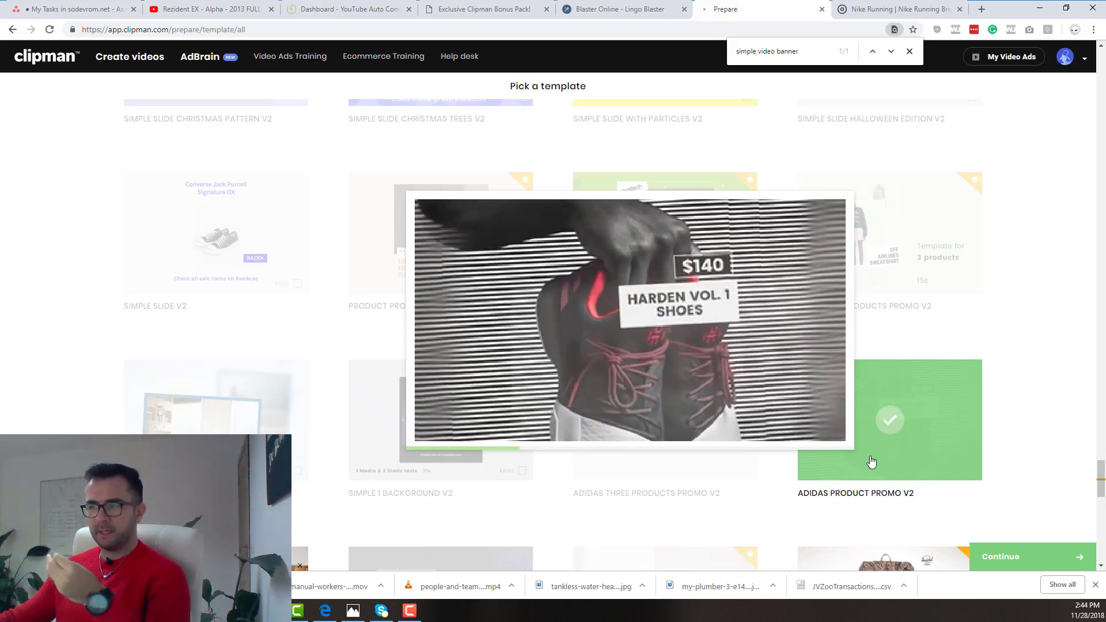
pyautogui.scroll(-3, 1020, 355)
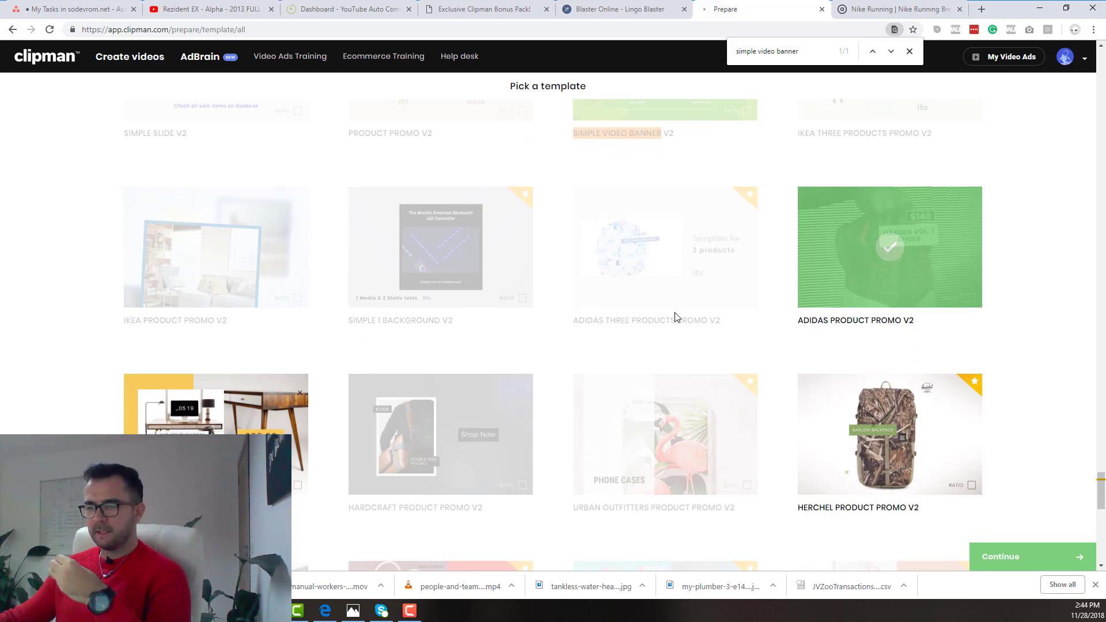
pyautogui.moveTo(704, 250)
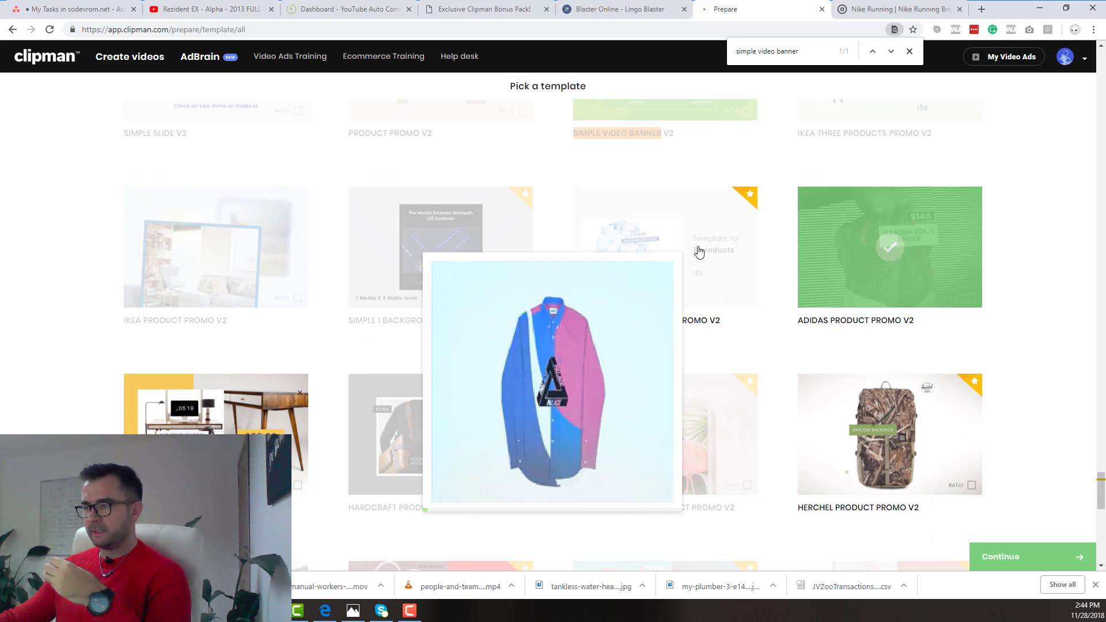
pyautogui.click(936, 450)
pyautogui.scroll(-2, 1025, 328)
pyautogui.moveTo(704, 260)
pyautogui.moveTo(897, 183)
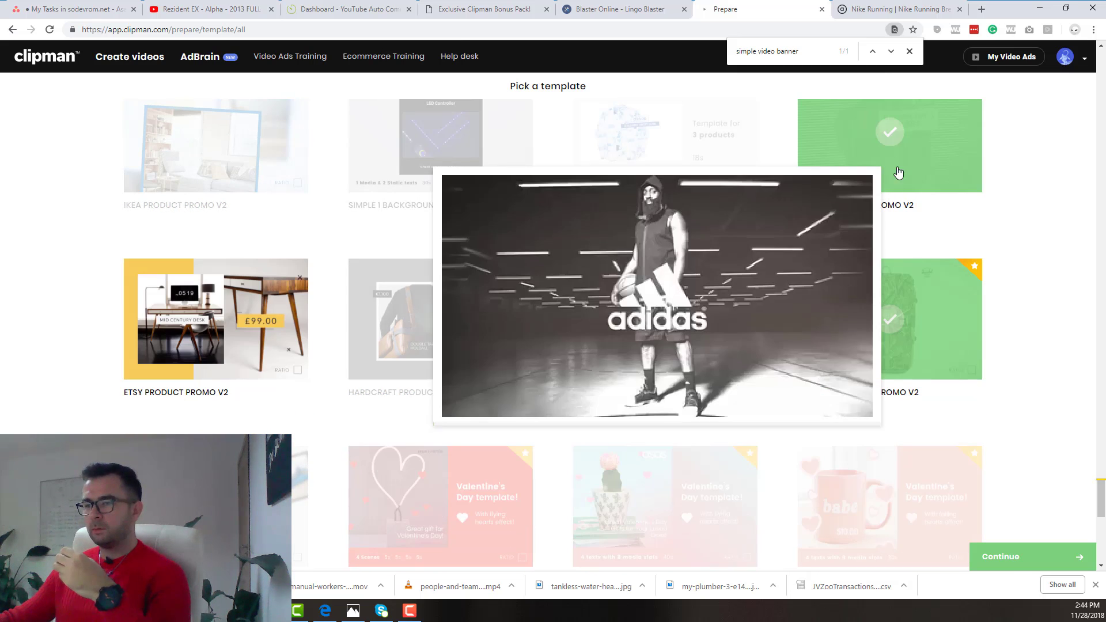
pyautogui.scroll(2, 958, 249)
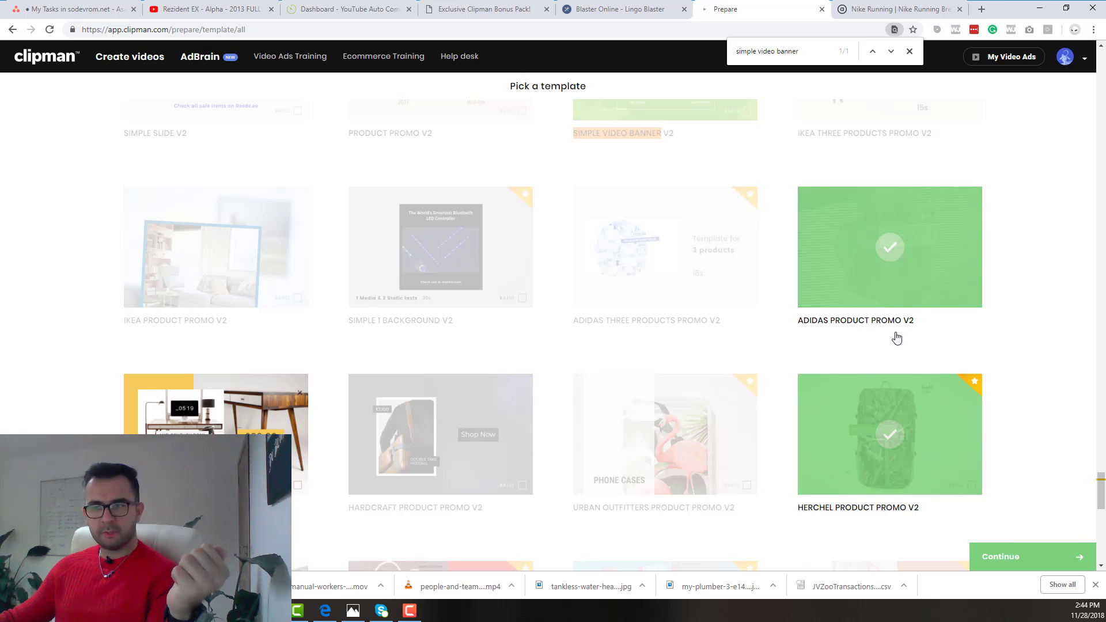
pyautogui.click(1012, 562)
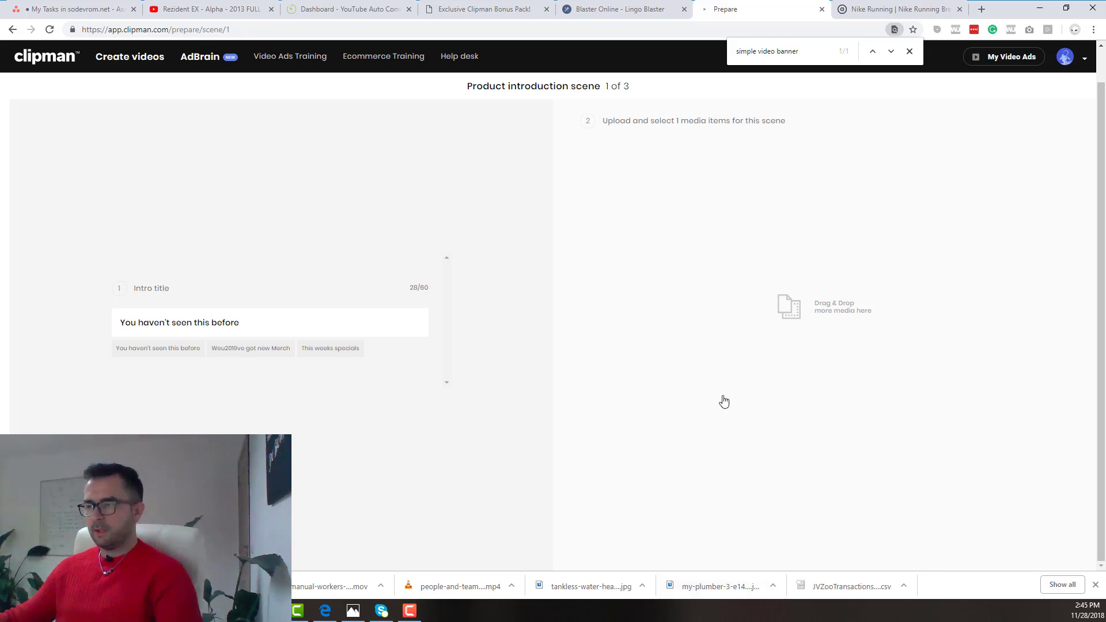
# Upload all five files from E:\plumber as media for the Product introduction scene
pyautogui.click(857, 301)
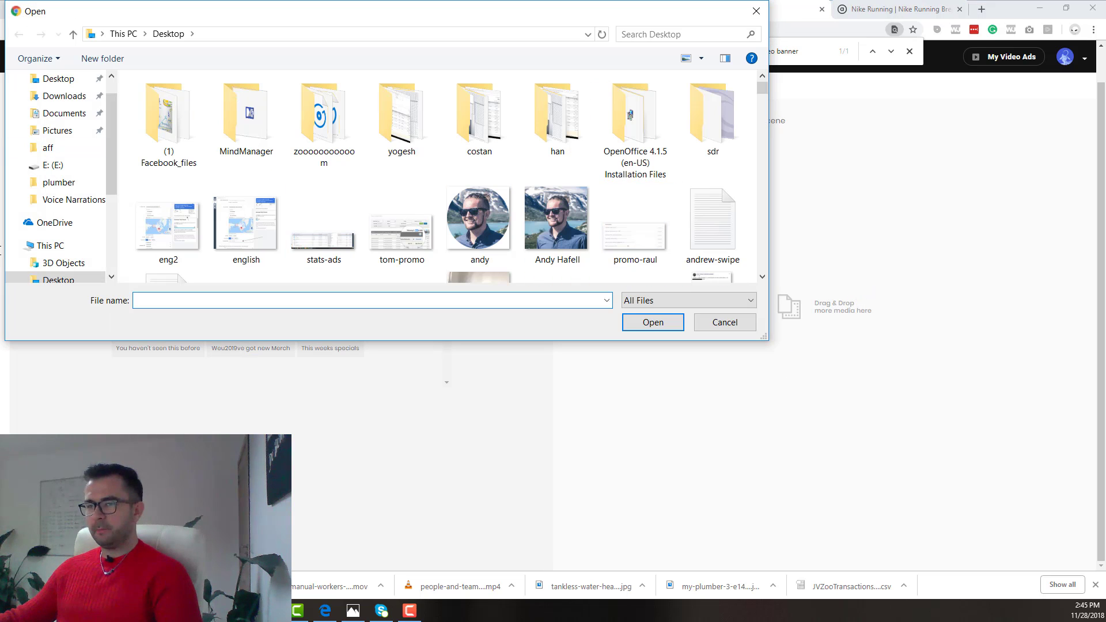
pyautogui.scroll(-3, 57, 225)
pyautogui.click(57, 241)
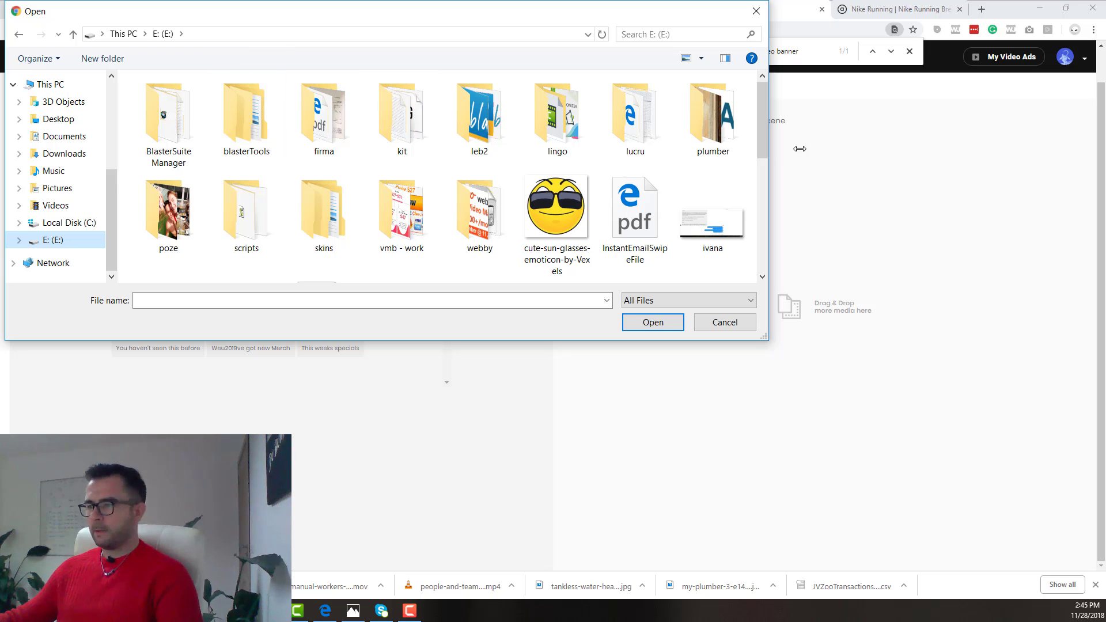
pyautogui.doubleClick(685, 113)
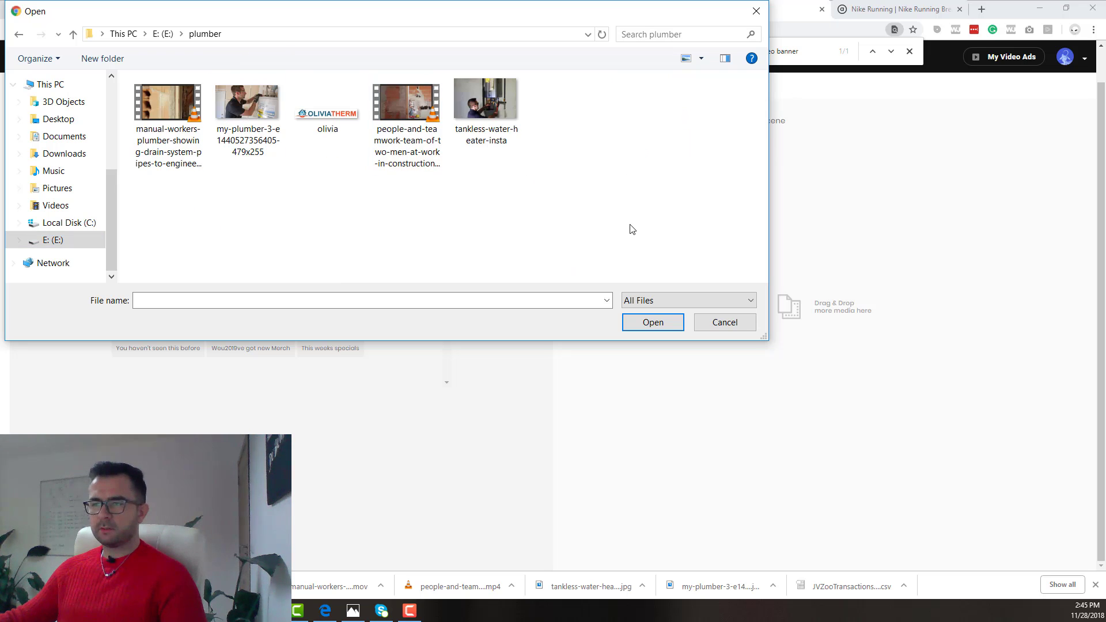
pyautogui.hotkey('ctrl', 'a')
pyautogui.moveTo(699, 181); pyautogui.dragTo(95, 62)
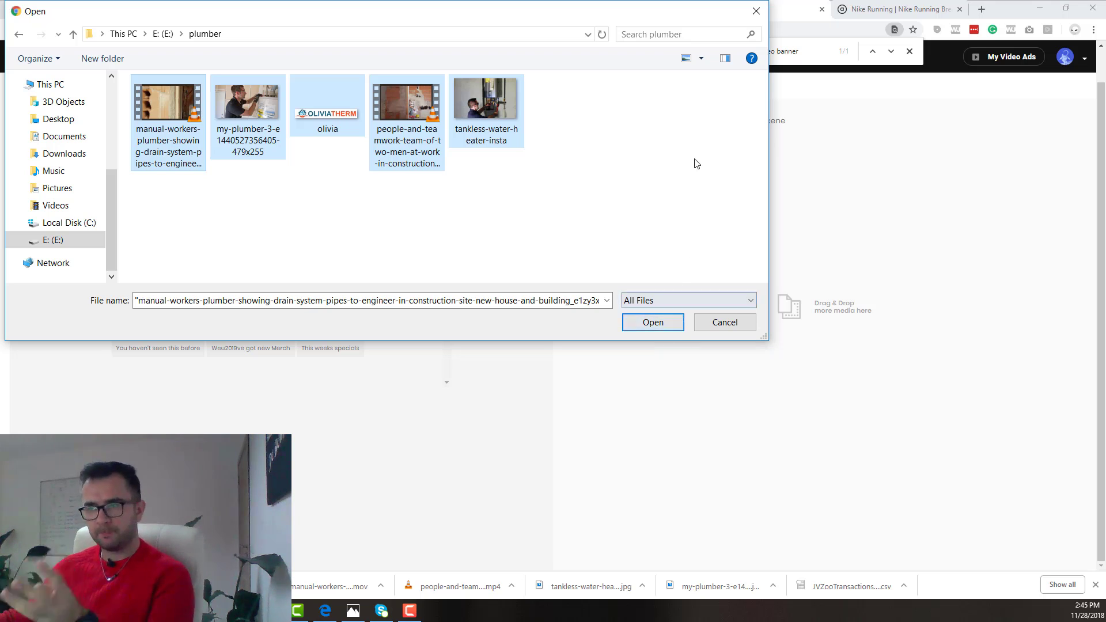
pyautogui.click(669, 328)
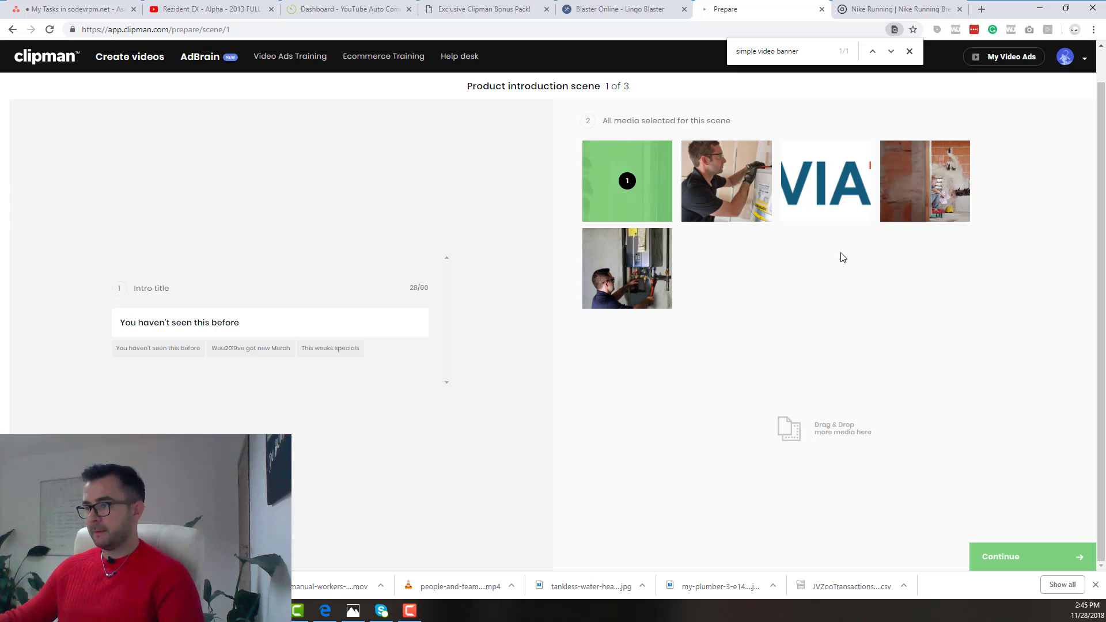
# Keep the first media item and paste 'Centrale termice timisoara' as the intro title
pyautogui.click(612, 197)
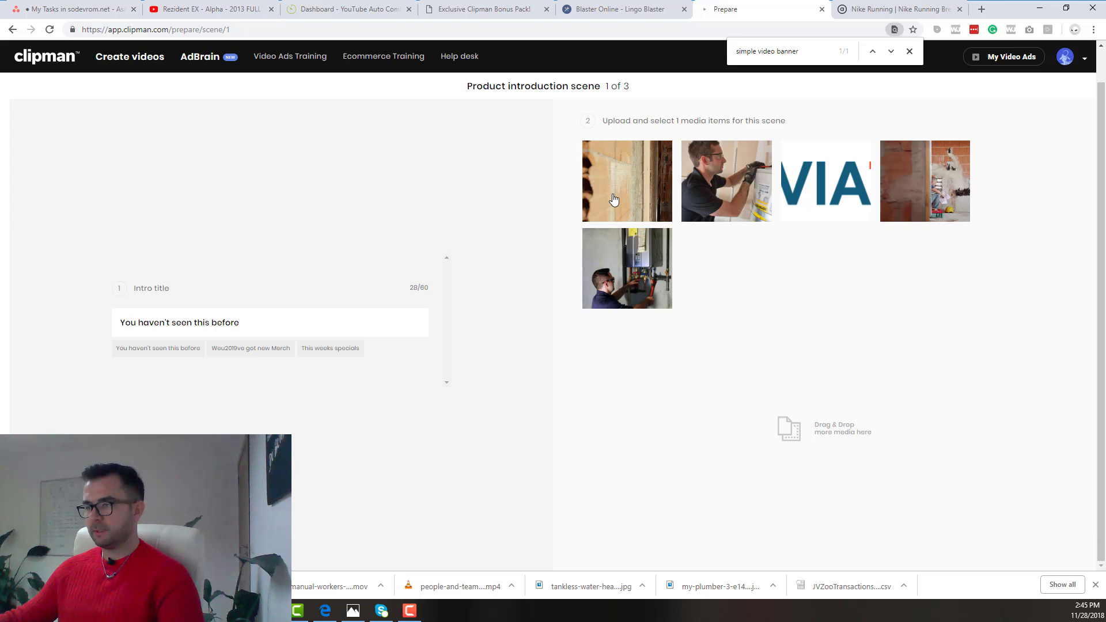
pyautogui.click(615, 193)
pyautogui.moveTo(318, 326); pyautogui.dragTo(124, 323)
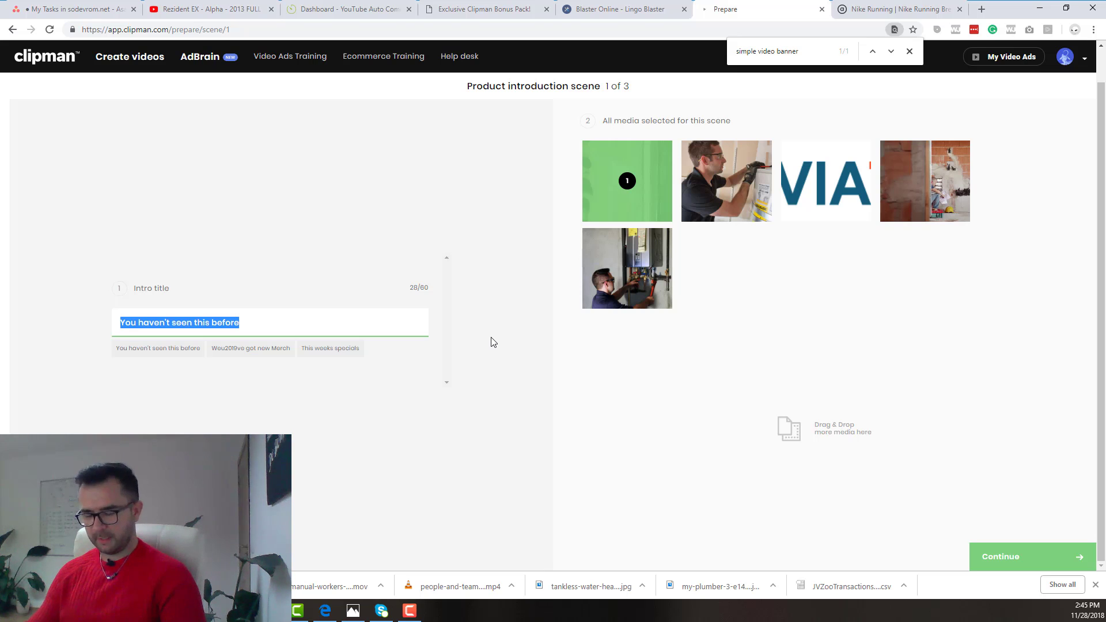
pyautogui.write('Contrale termico timisoara')
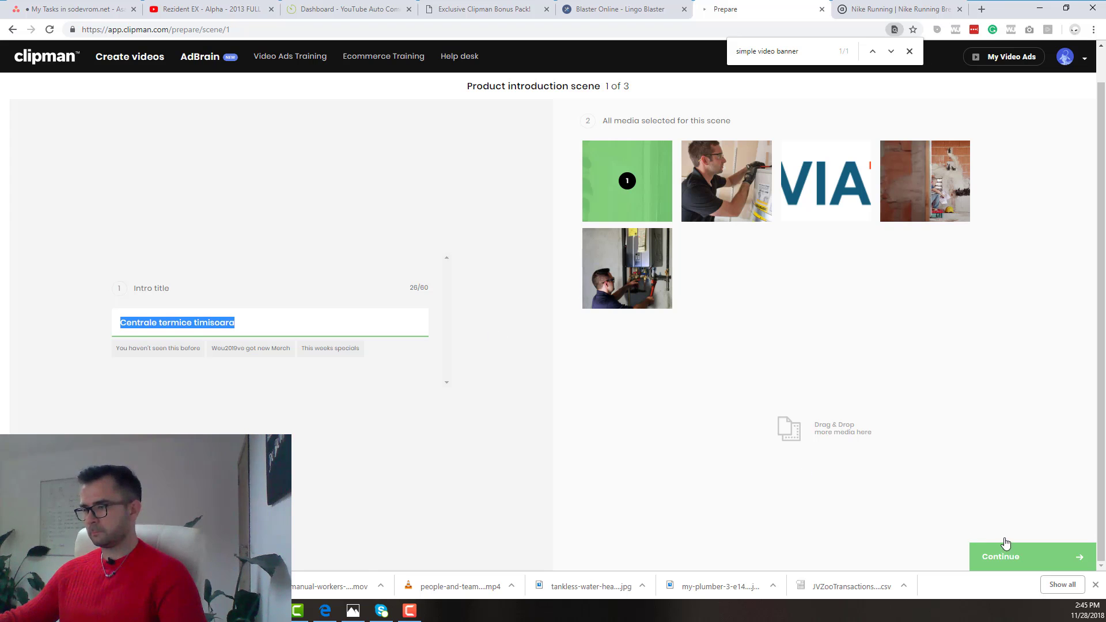
pyautogui.click(1015, 558)
pyautogui.moveTo(1015, 558); pyautogui.dragTo(381, 426)
# Pick the second plumber photo and change the headline to 'olivia therm'
pyautogui.click(322, 504)
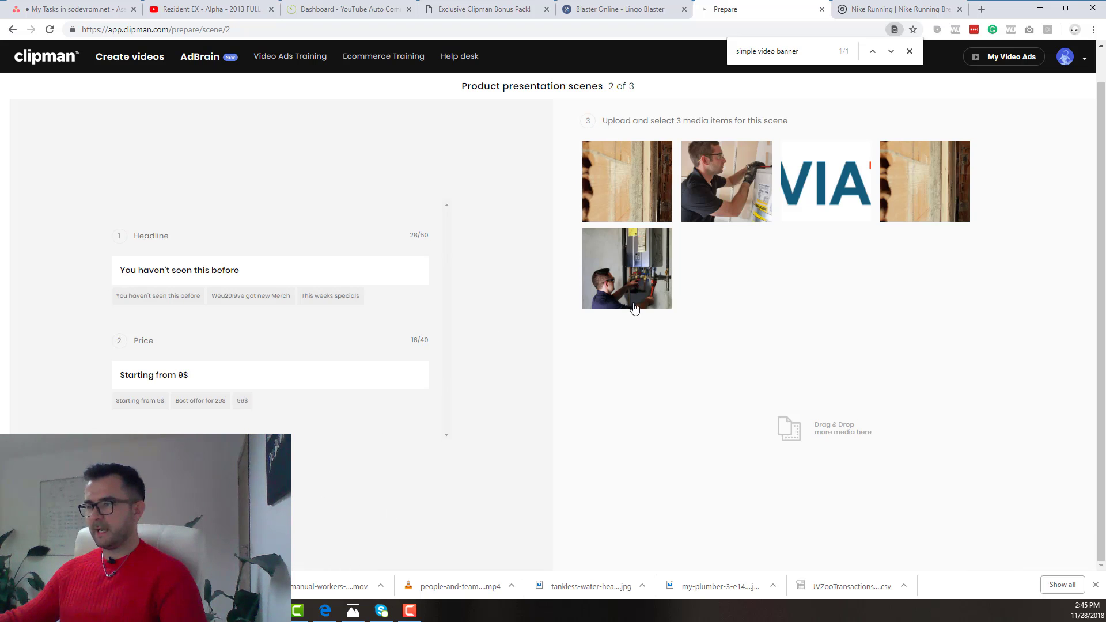
pyautogui.click(761, 206)
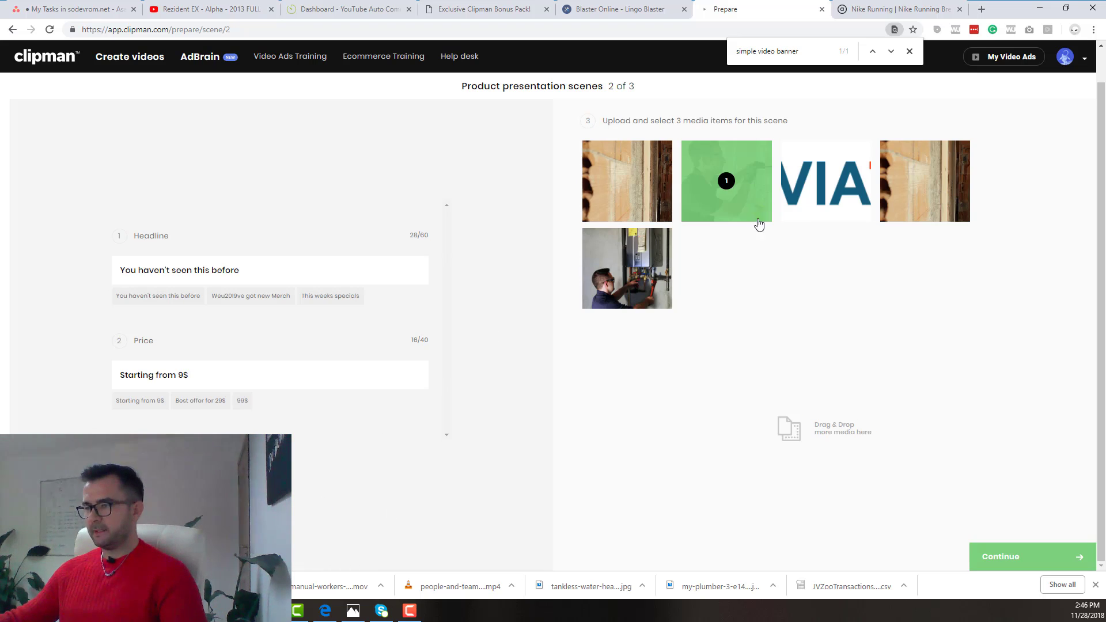
pyautogui.click(912, 186)
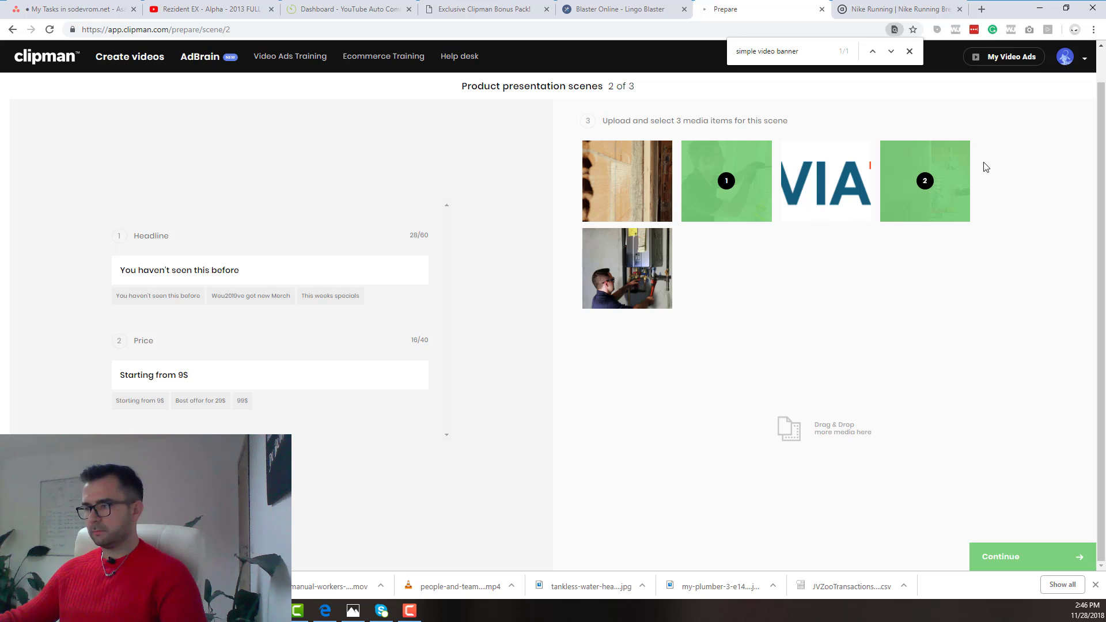
pyautogui.click(927, 190)
pyautogui.tripleClick(324, 271)
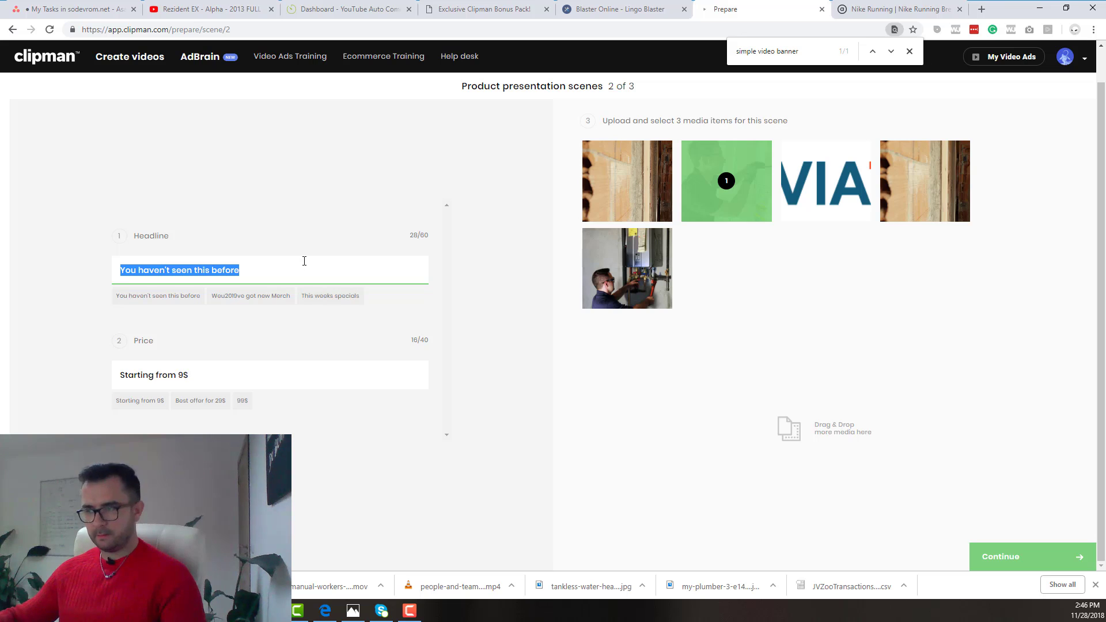
pyautogui.write('the')
pyautogui.hotkey('ctrl', 'a')
pyautogui.write('olivia therm')
# Paste 'service centrale termice TIMISOARA' into the price line and add the boiler photo
pyautogui.click(268, 366)
pyautogui.hotkey('ctrl', 'a')
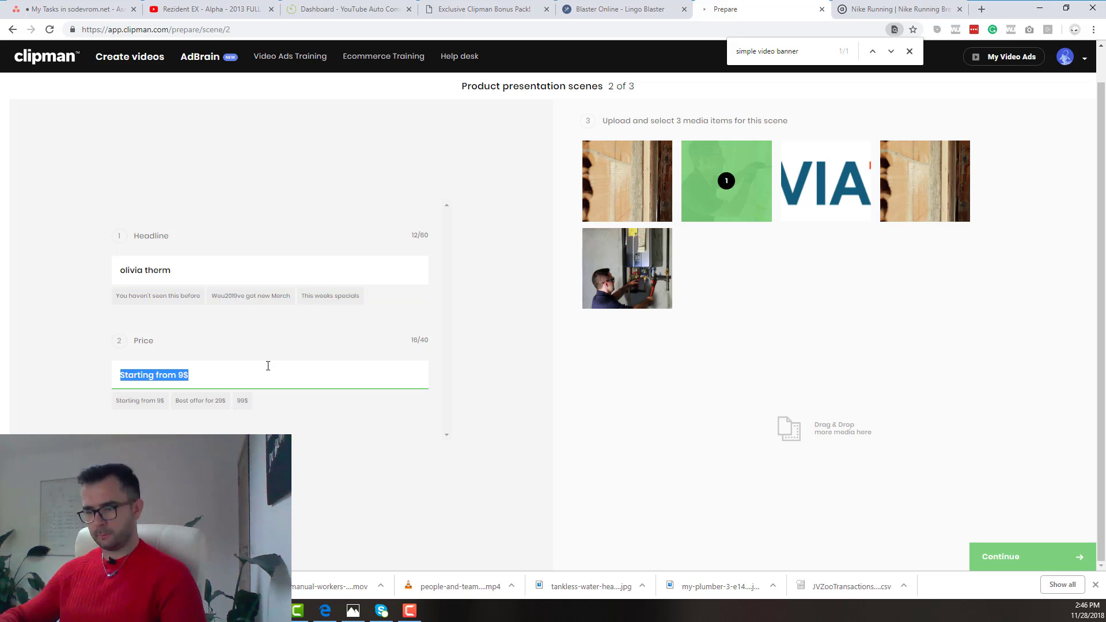
pyautogui.write('service centrale termice TIMISOARA')
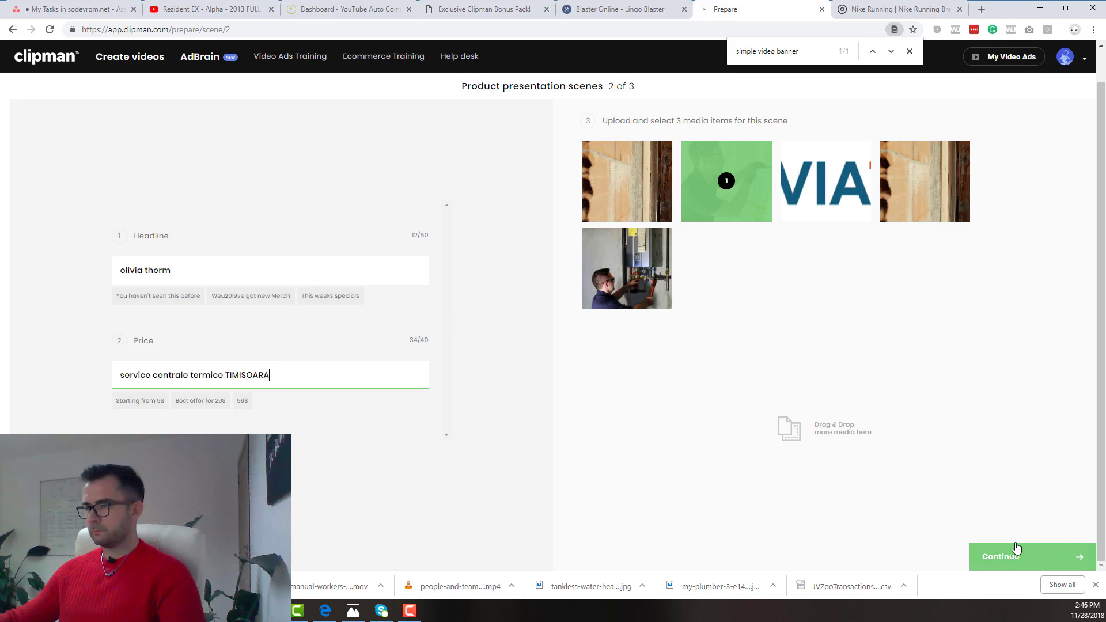
pyautogui.click(643, 303)
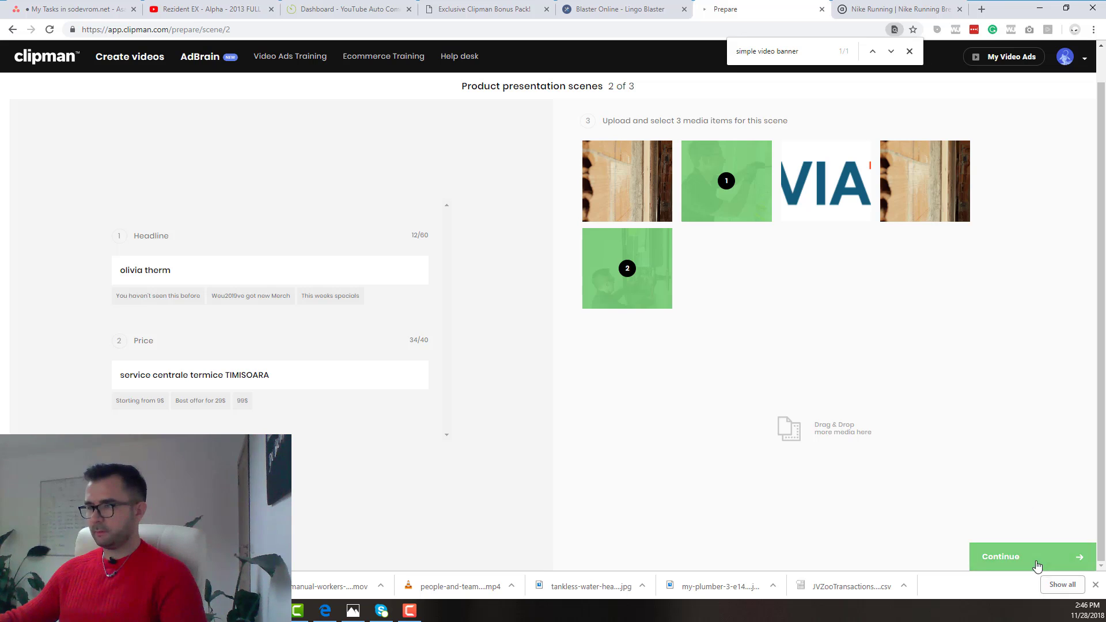
pyautogui.click(1035, 556)
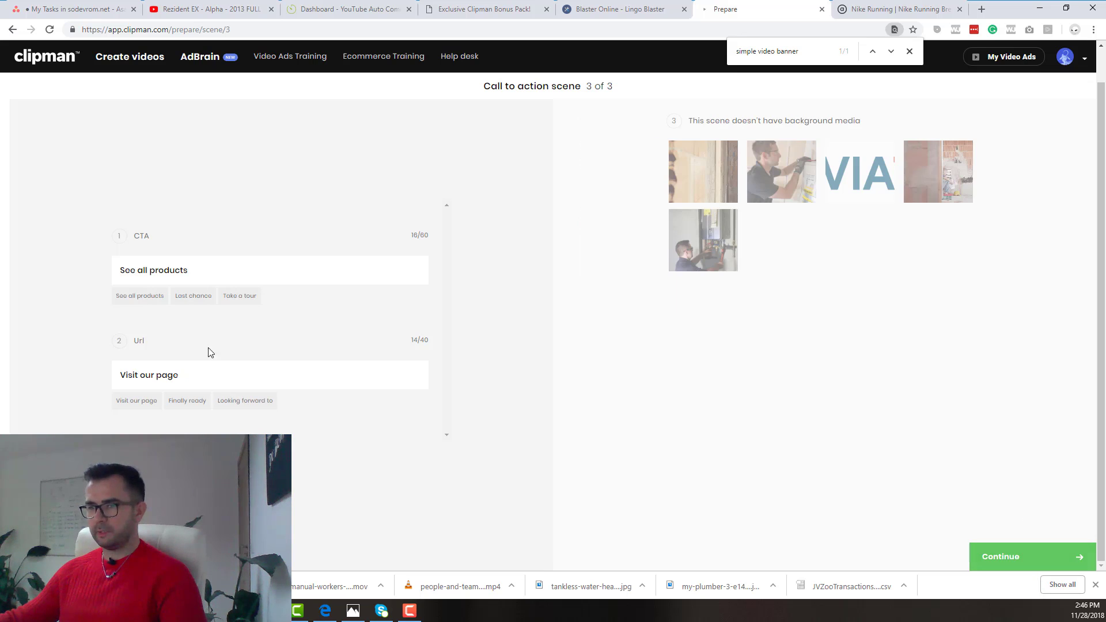
pyautogui.tripleClick(204, 272)
pyautogui.write('S')
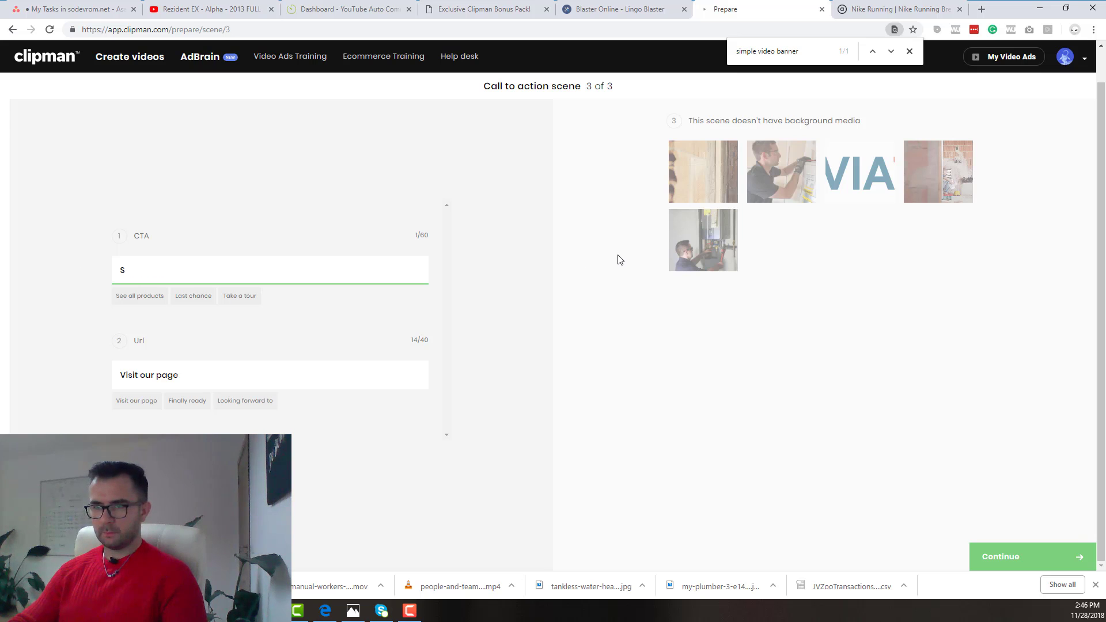
pyautogui.write('unati acum')
pyautogui.click(225, 382)
pyautogui.hotkey('ctrl', 'a')
pyautogui.write('http://')
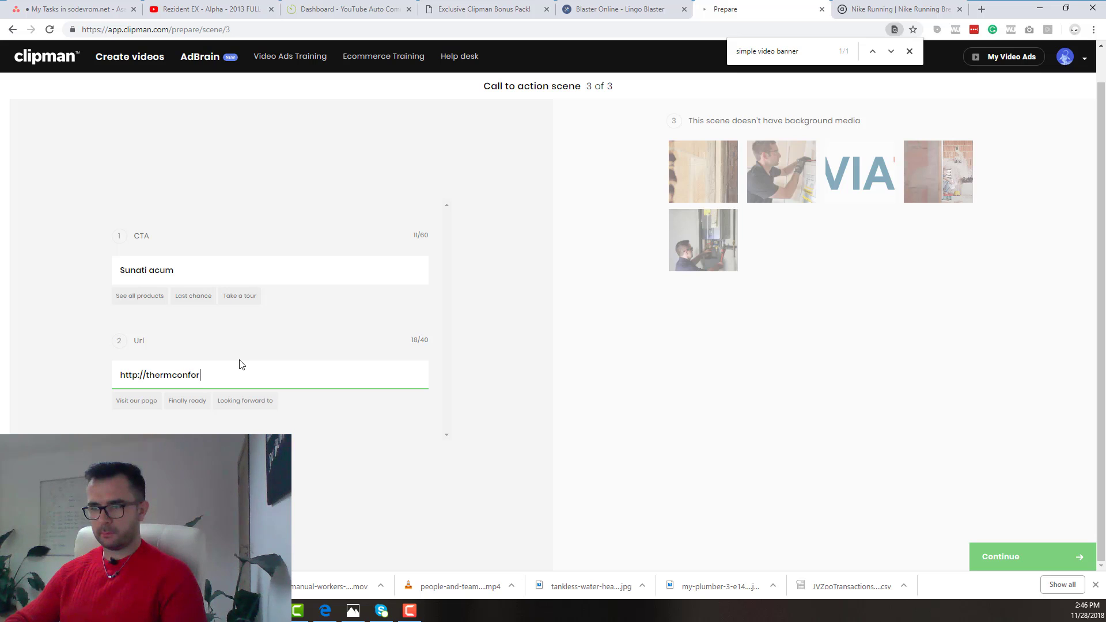
pyautogui.write('thermconfort.ro')
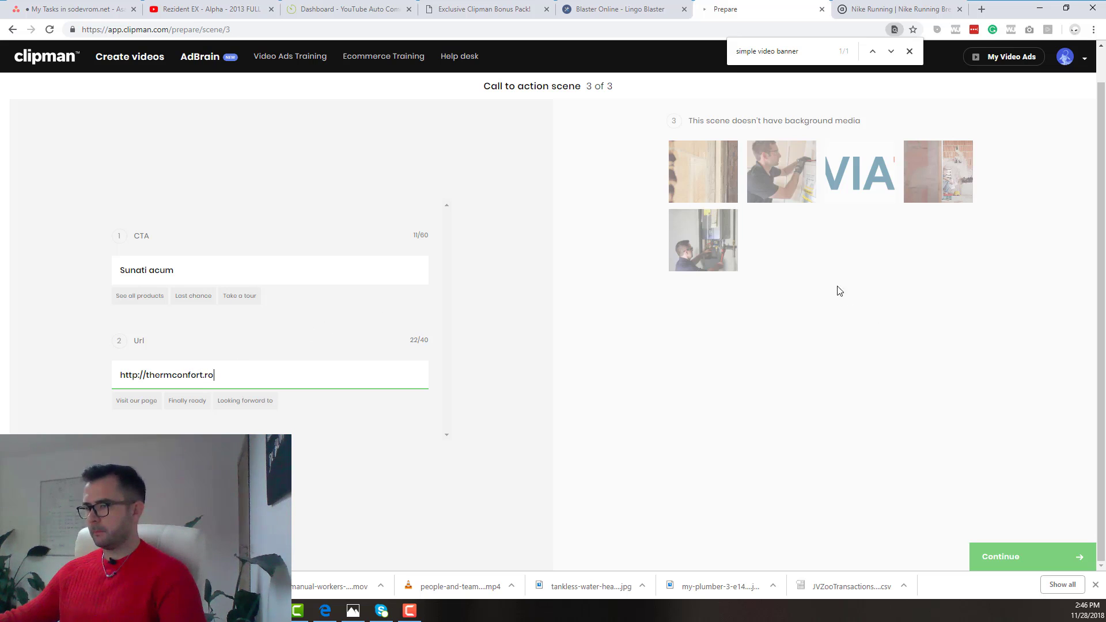
pyautogui.click(720, 182)
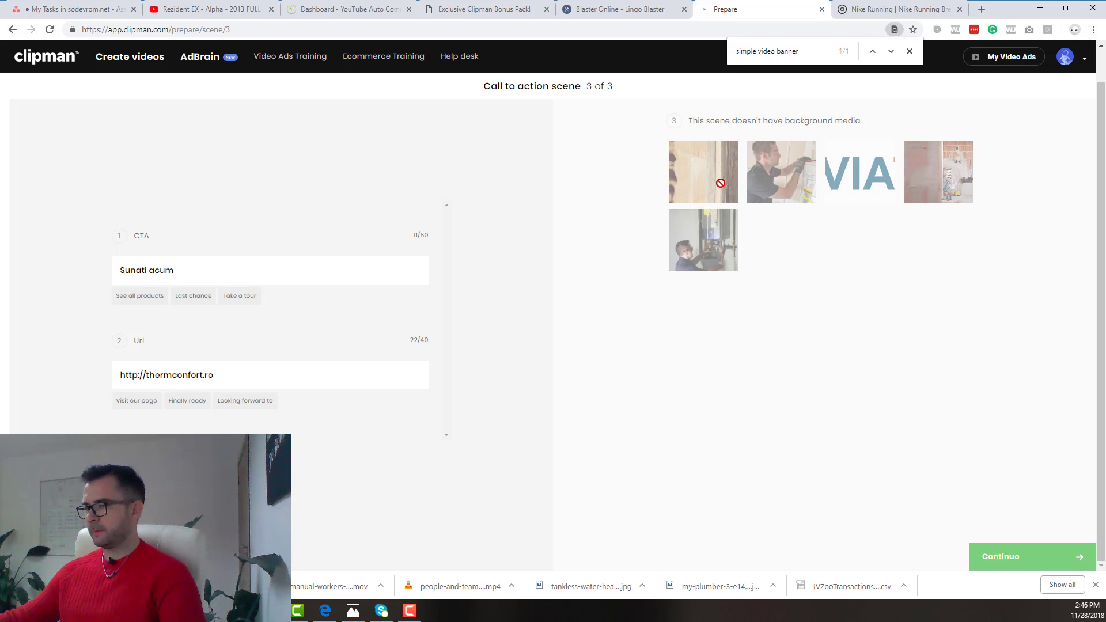
pyautogui.click(1034, 556)
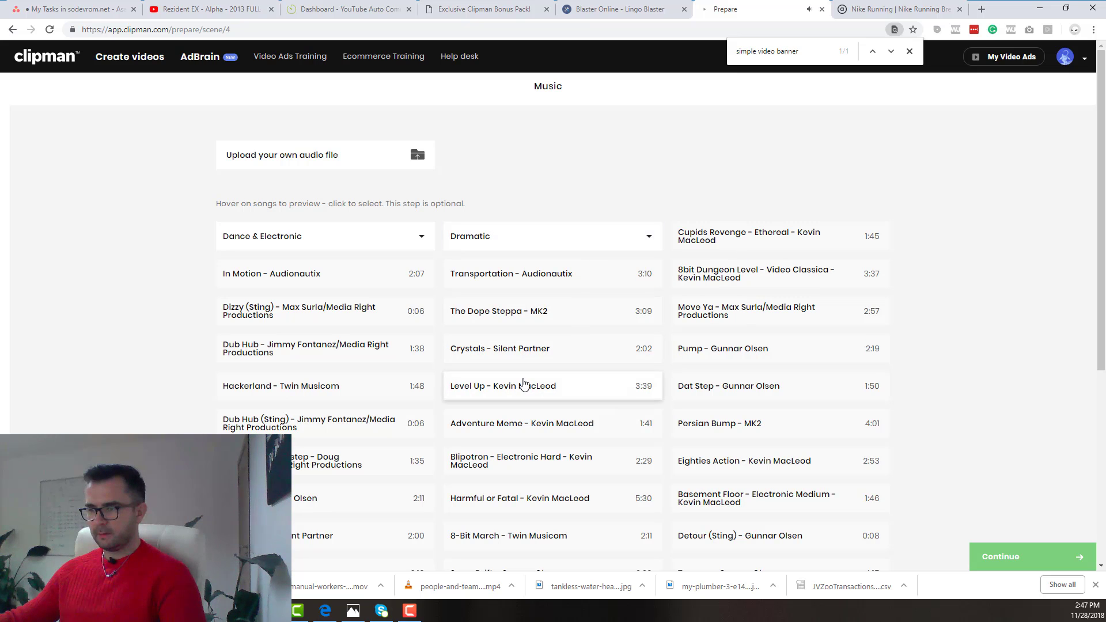
# Use Hackerland - Twin Musicom as music and the VIA logo, then render the video
pyautogui.click(521, 386)
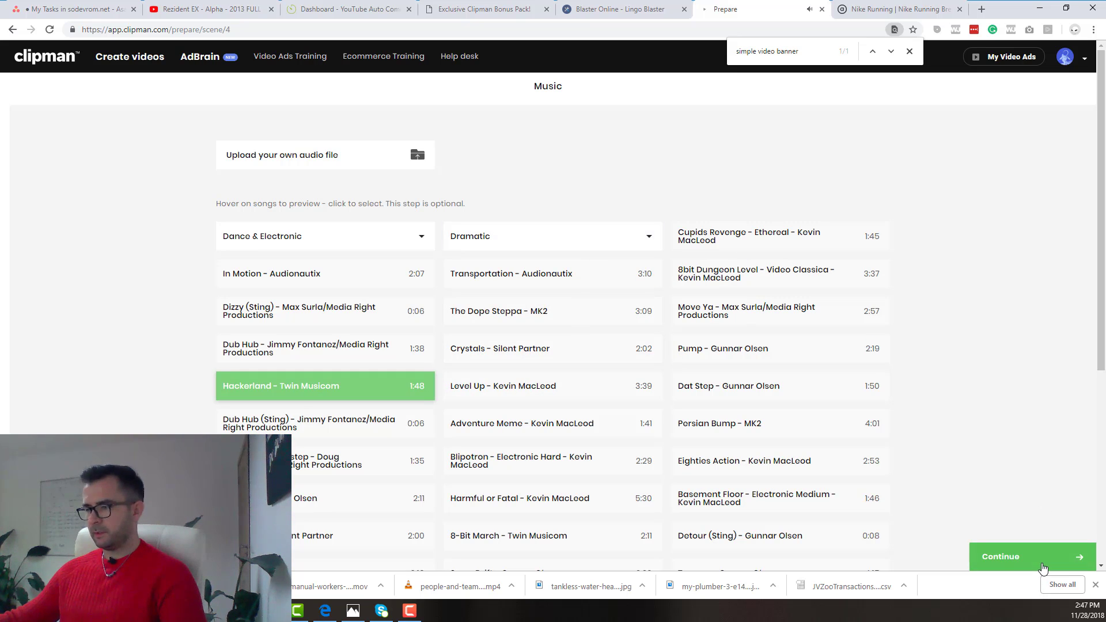
pyautogui.click(1040, 559)
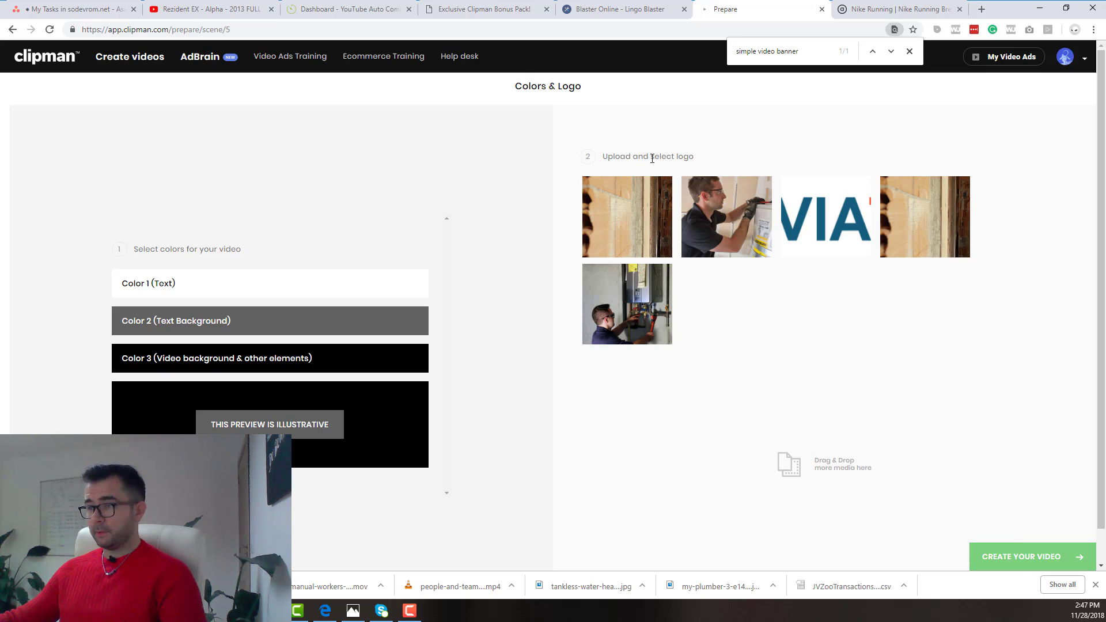
pyautogui.click(827, 217)
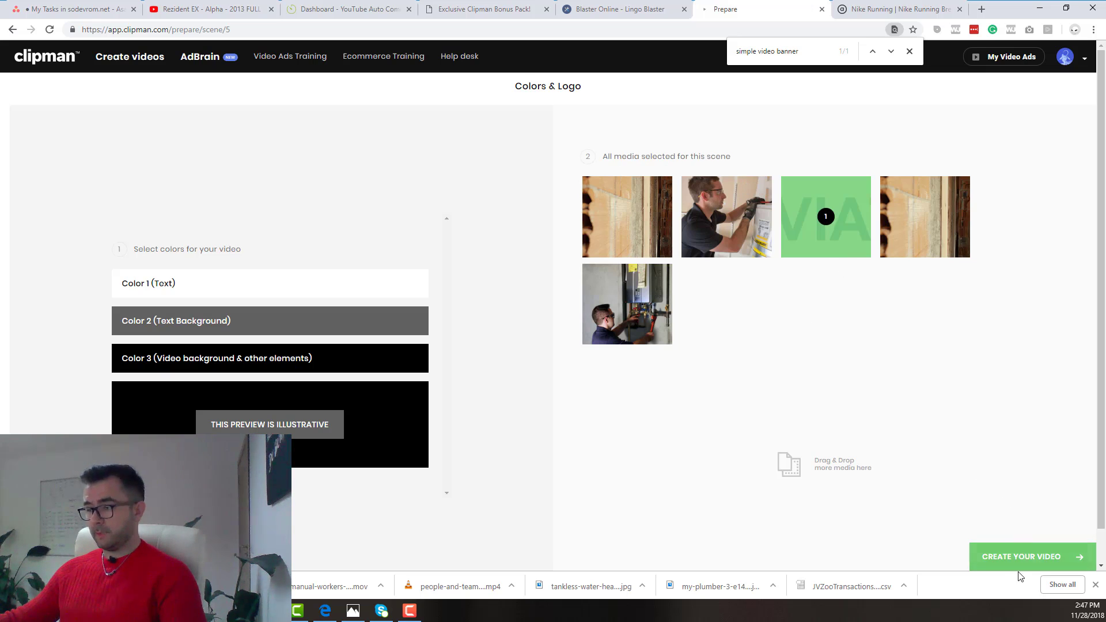
pyautogui.click(1024, 557)
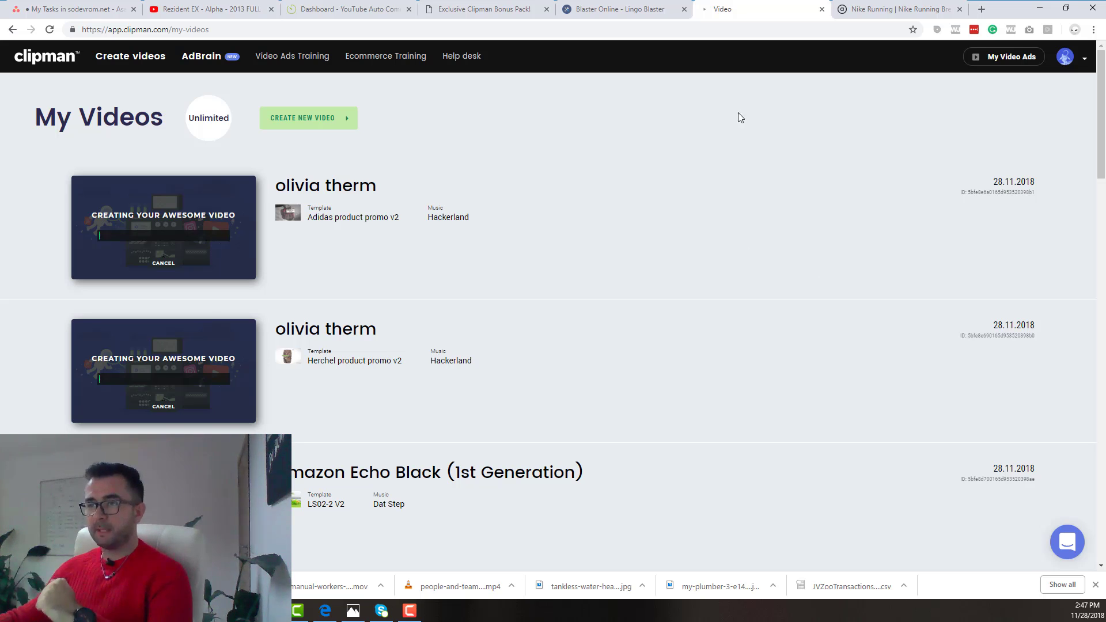
# Switch to the Exclusive Clipman Bonus Pack page and highlight the Bonus #1 and #2 titles
pyautogui.click(507, 8)
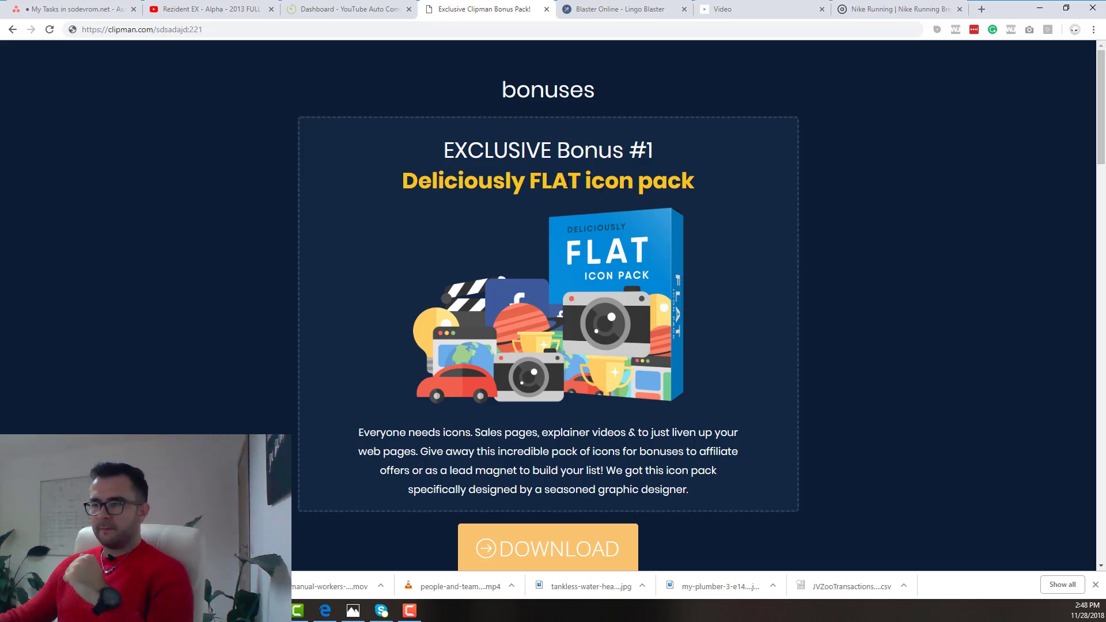
pyautogui.moveTo(552, 176); pyautogui.dragTo(694, 190)
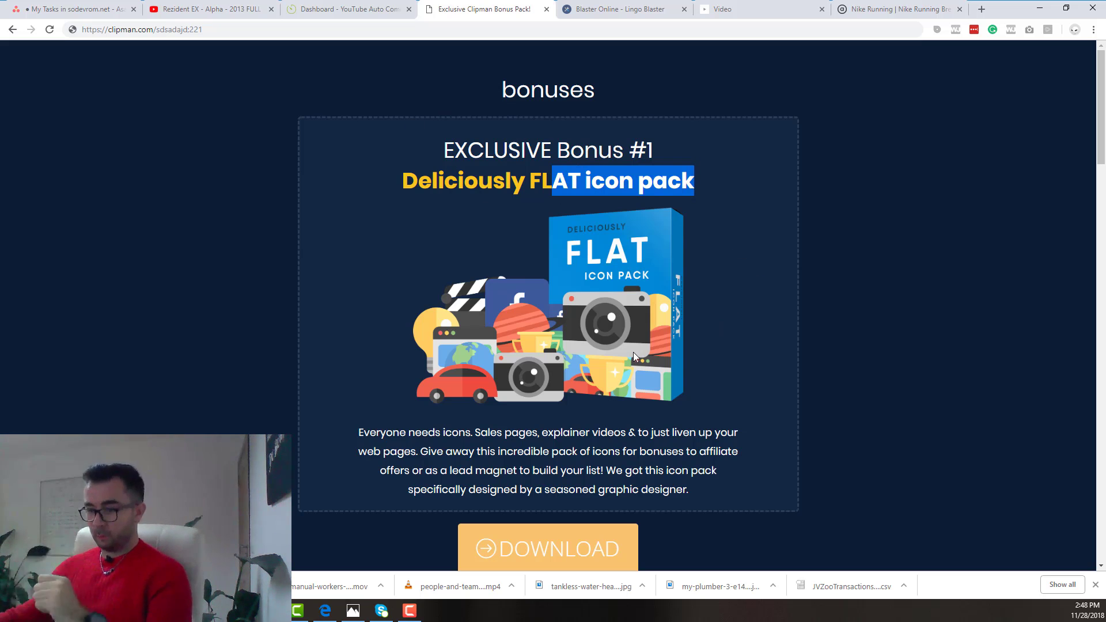
pyautogui.scroll(-6, 634, 352)
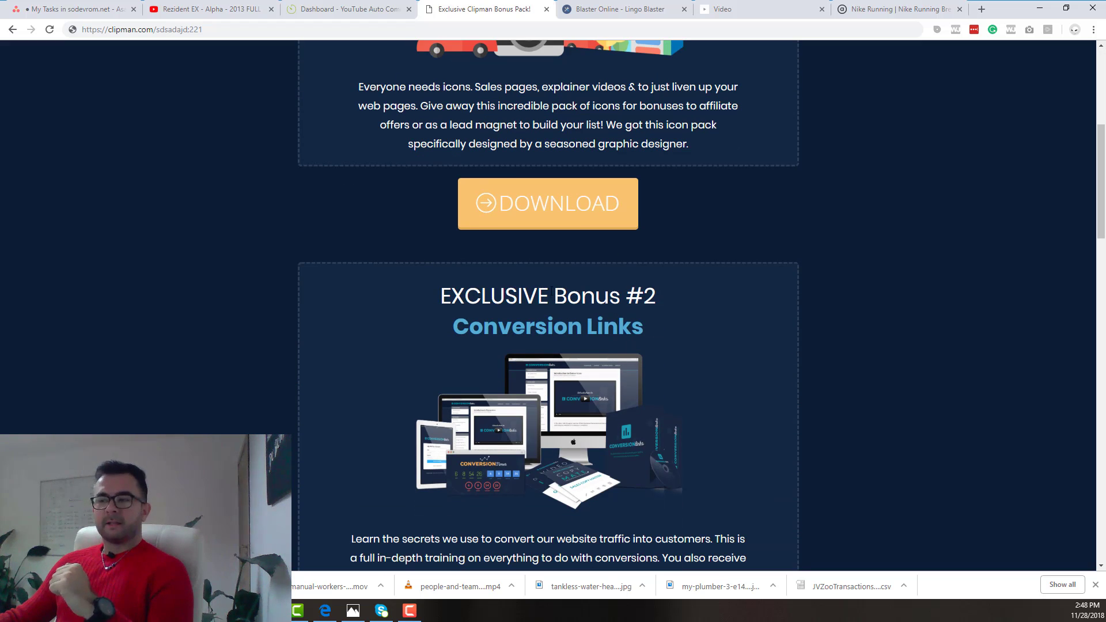
pyautogui.moveTo(539, 295); pyautogui.dragTo(658, 295)
pyautogui.moveTo(501, 323); pyautogui.dragTo(642, 325)
pyautogui.scroll(-2, 642, 325)
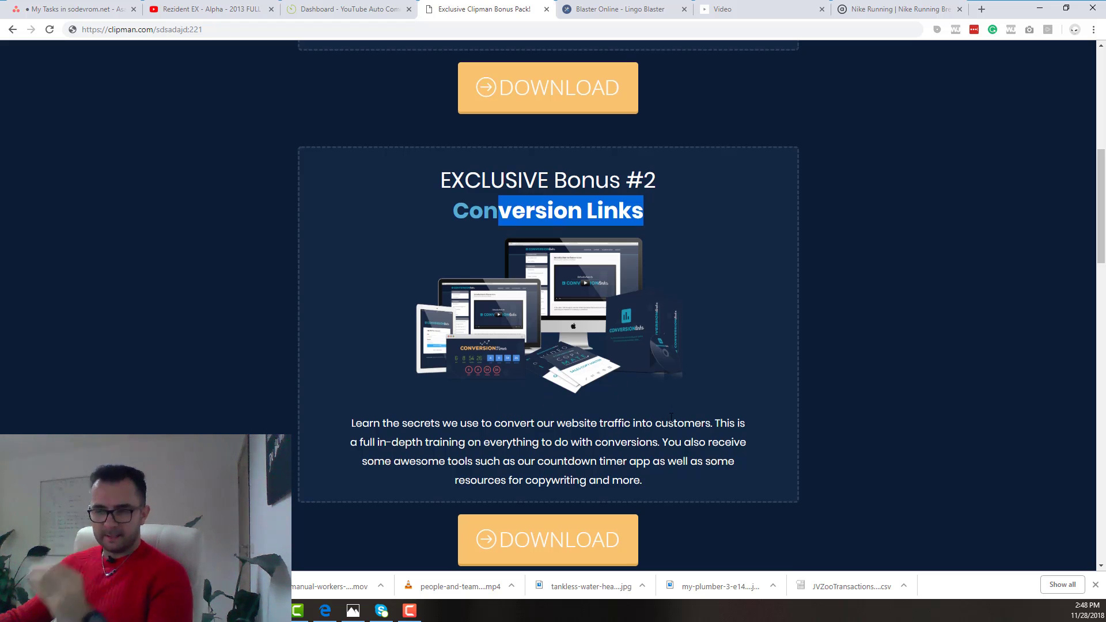
pyautogui.scroll(-5, 673, 415)
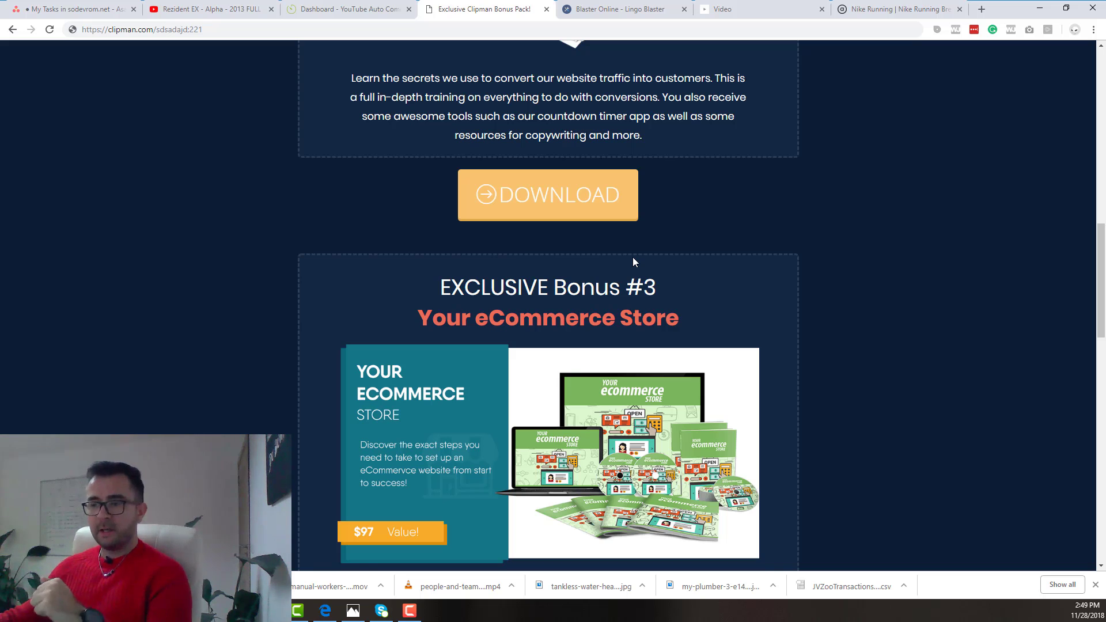
# Scroll through Bonuses #3 to #5, highlighting 'Facebook Ads' in the Bonus #4 title
pyautogui.moveTo(505, 317); pyautogui.dragTo(640, 316)
pyautogui.scroll(-1, 642, 315)
pyautogui.scroll(-10, 642, 314)
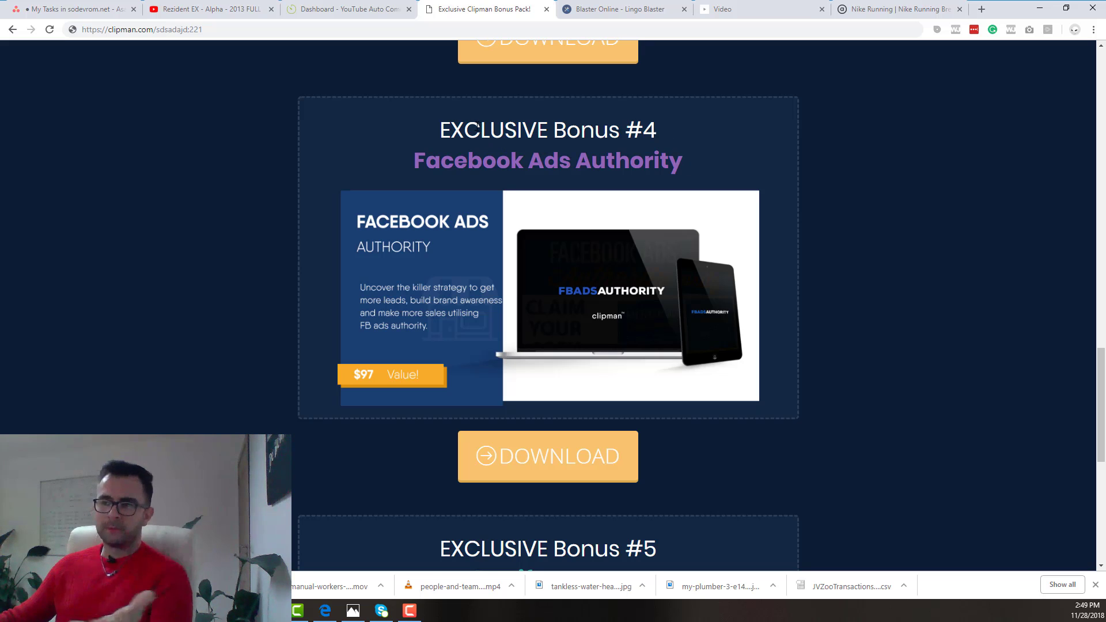
pyautogui.moveTo(395, 156); pyautogui.dragTo(569, 161)
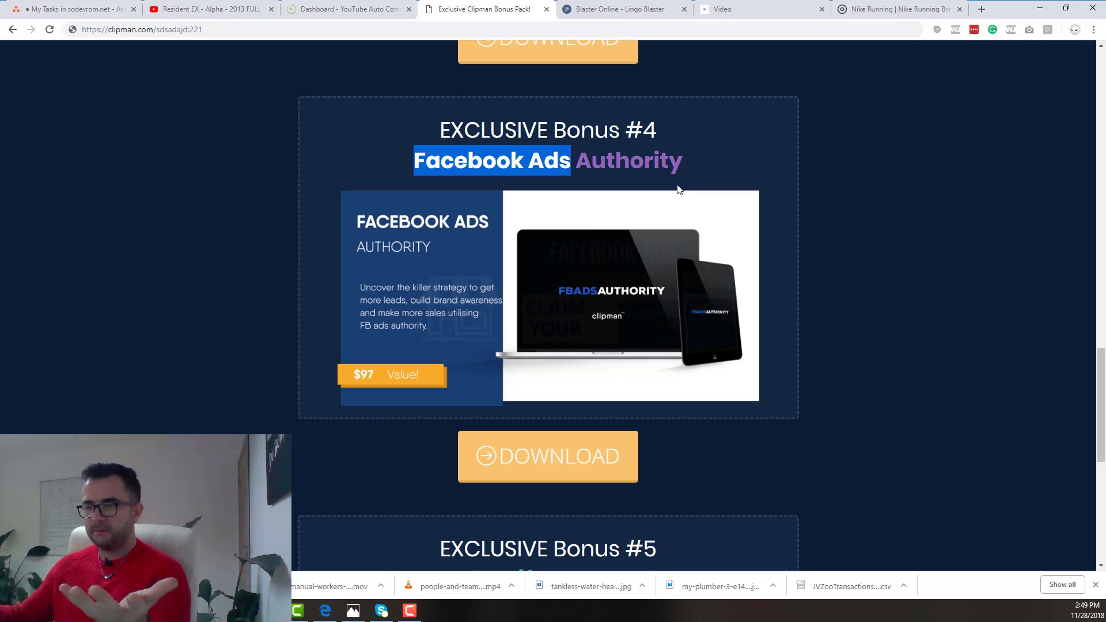
pyautogui.scroll(-7, 665, 179)
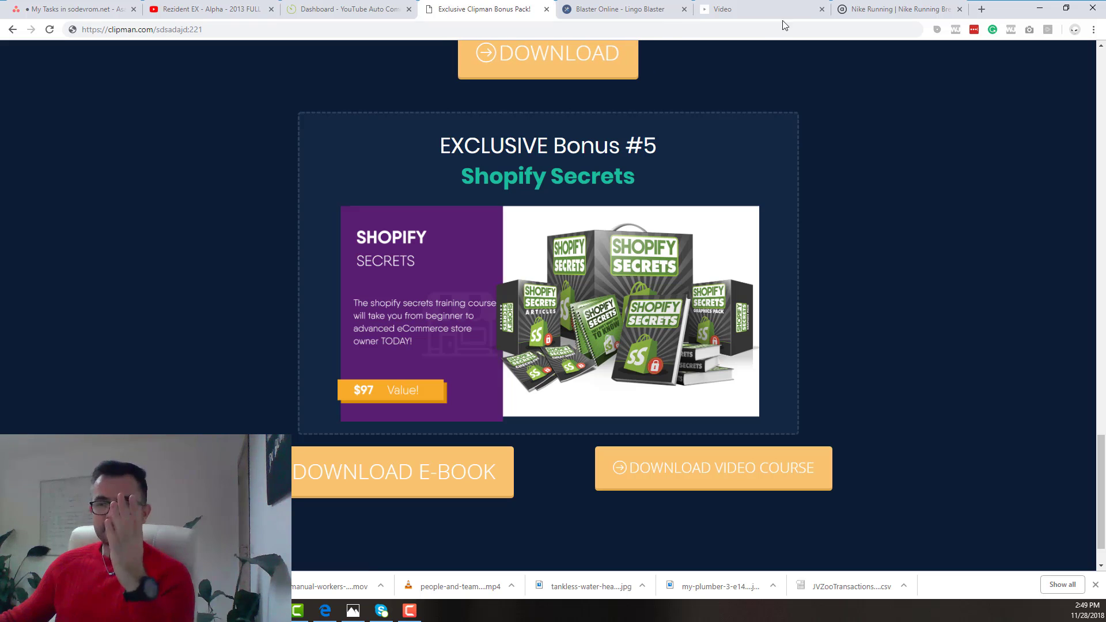
# Scroll back up to the top of the bonus page
pyautogui.scroll(3, 922, 181)
pyautogui.scroll(6, 697, 227)
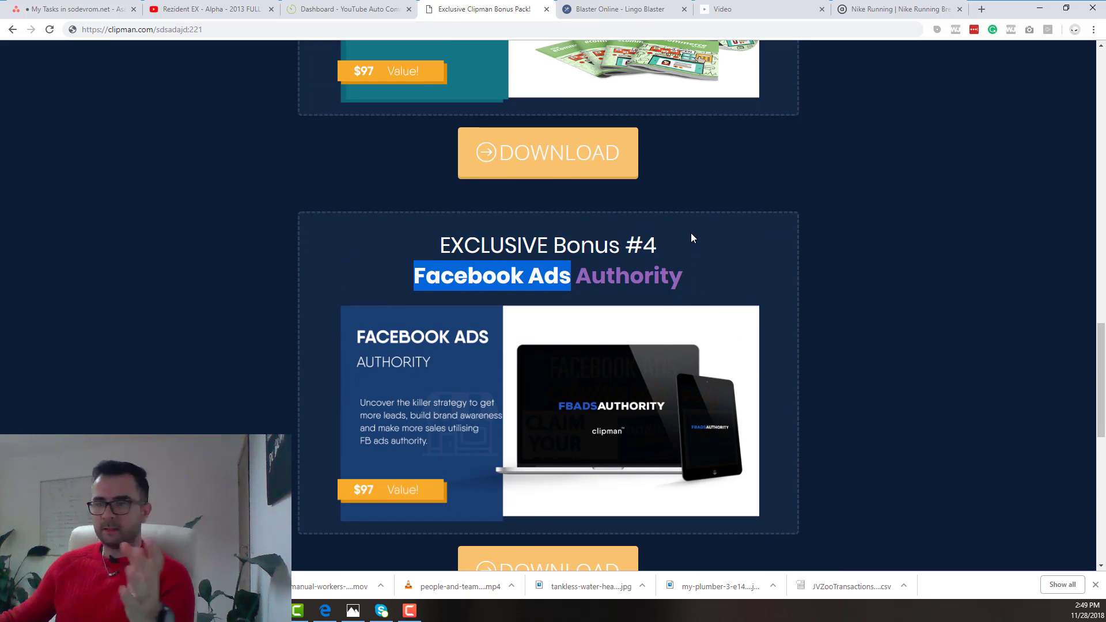
pyautogui.scroll(-4, 1000, 331)
pyautogui.scroll(-3, 1000, 340)
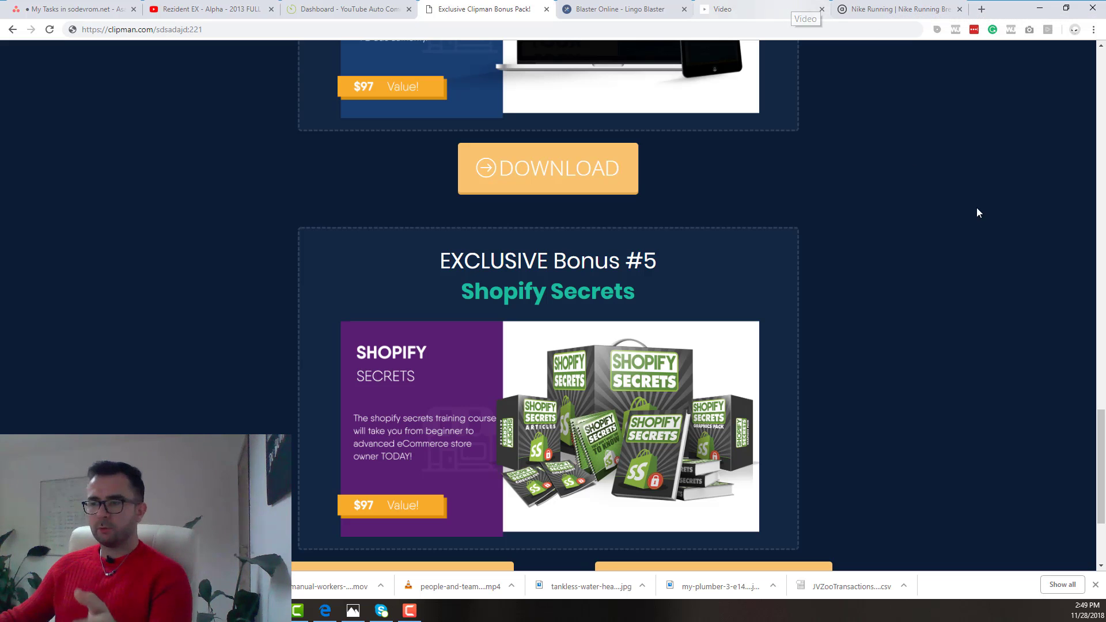
pyautogui.scroll(20, 698, 479)
pyautogui.scroll(3, 699, 434)
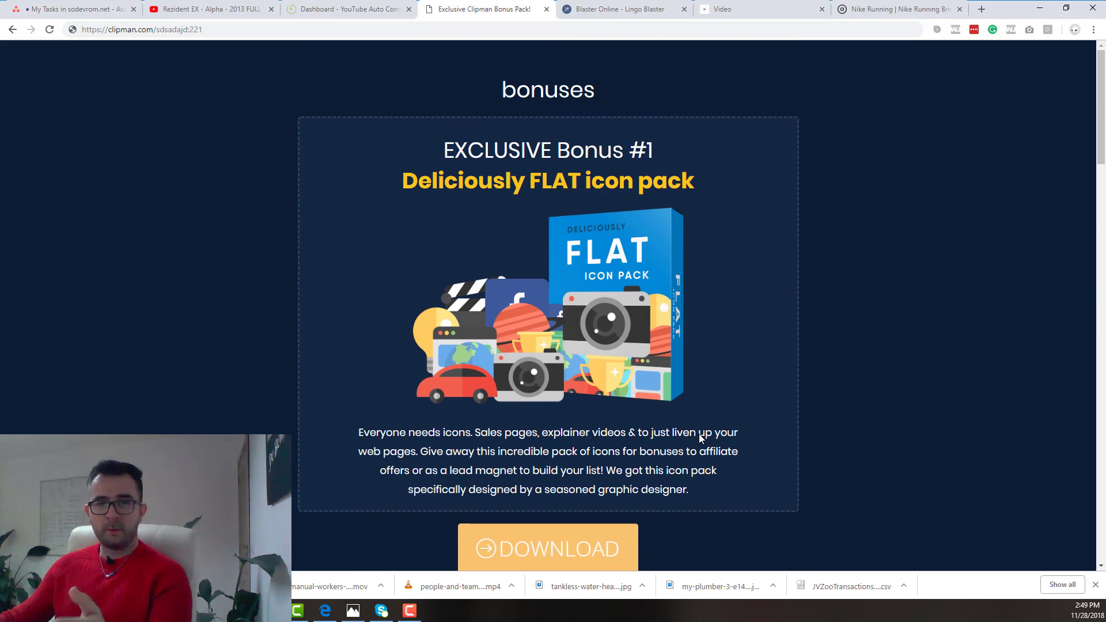
# On My Videos, play and pause the Amazon Echo Black ad, then play the olivia therm video
pyautogui.click(771, 8)
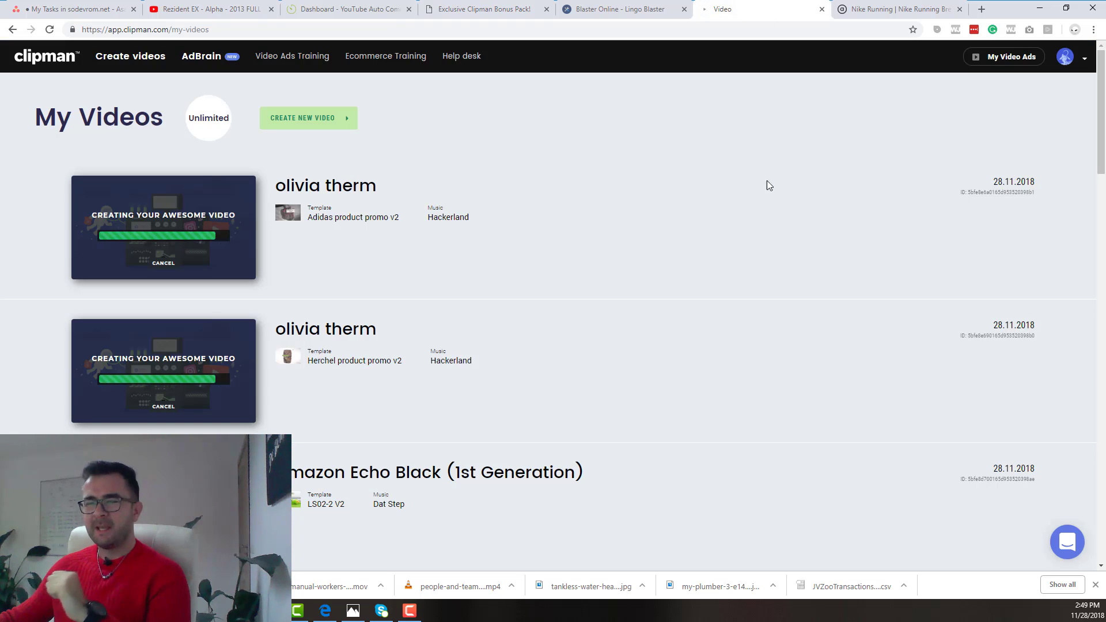
pyautogui.scroll(-3, 891, 353)
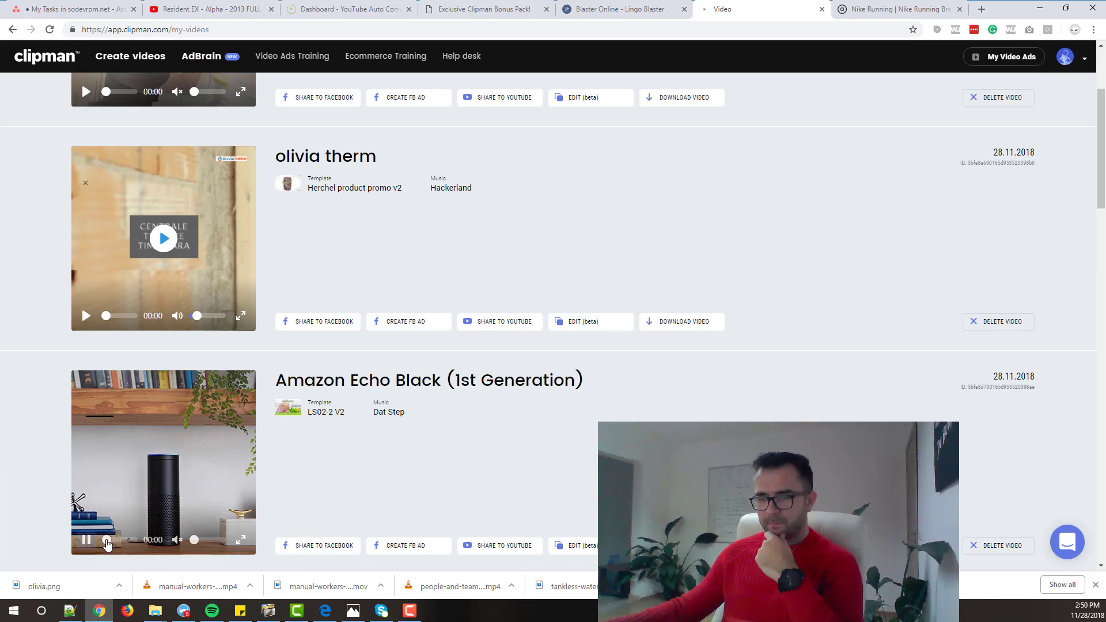
pyautogui.click(143, 517)
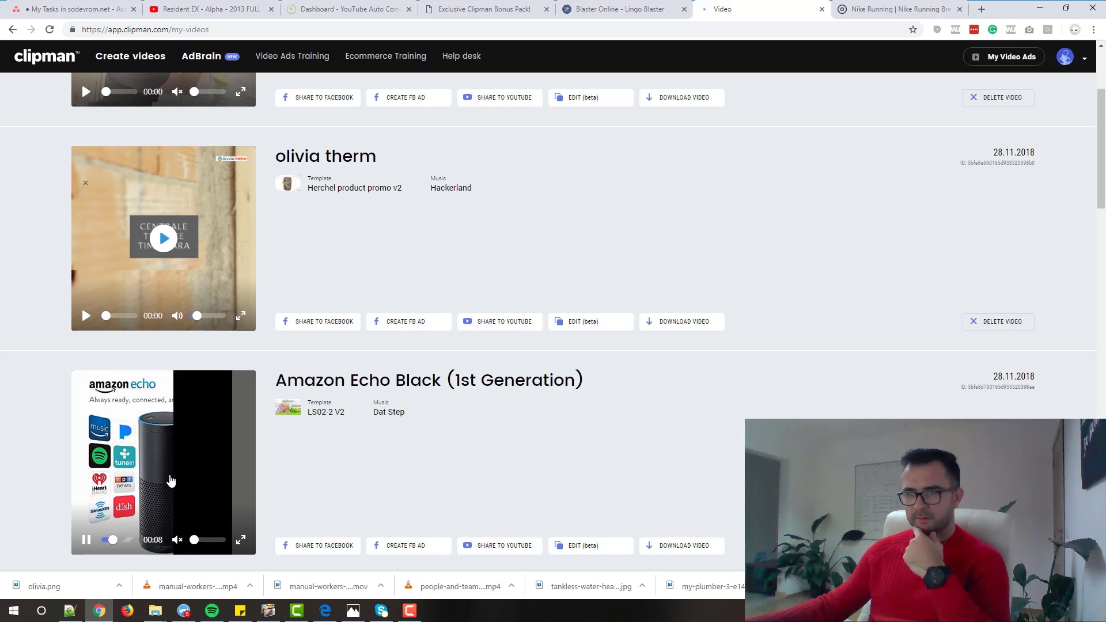
pyautogui.click(90, 540)
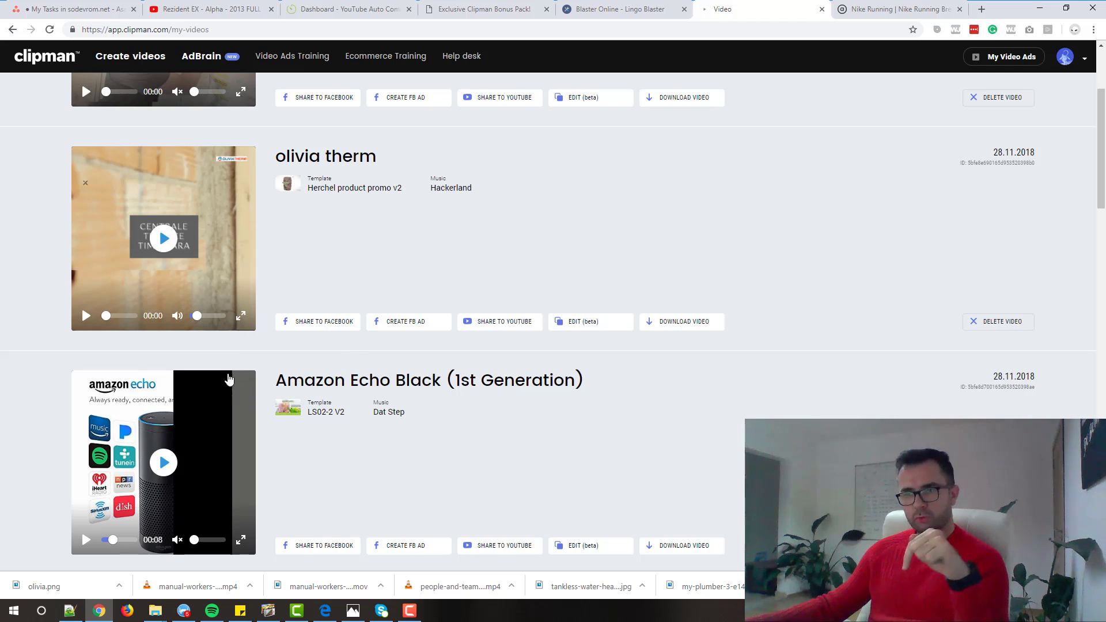
pyautogui.click(184, 232)
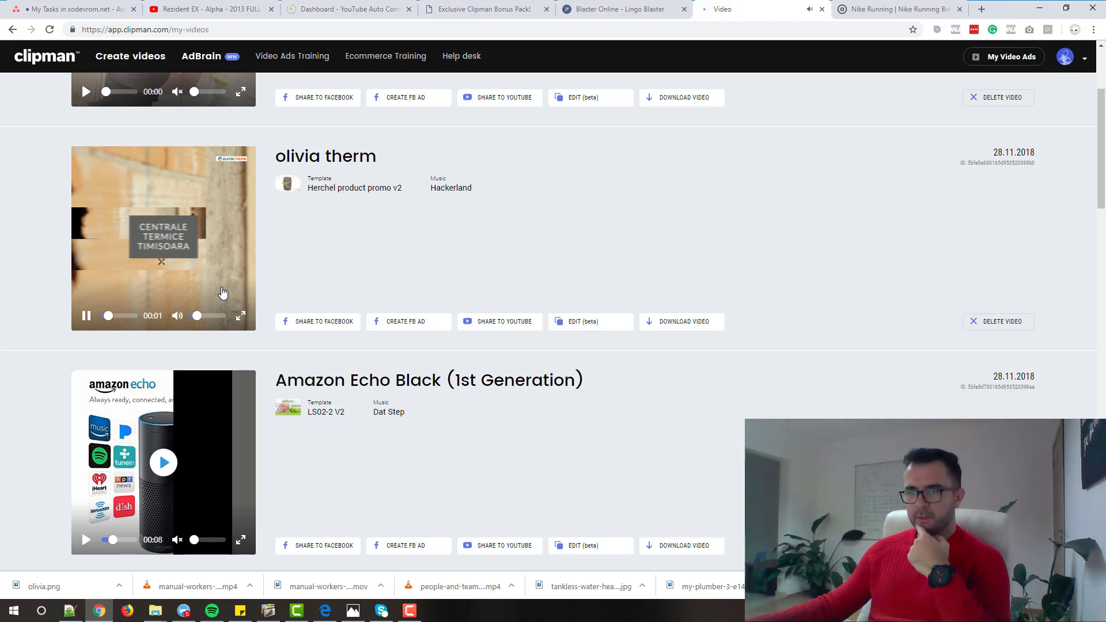
# Replay the Herchel olivia therm video, seek back, and pause it at 00:14 on the call to action
pyautogui.click(86, 316)
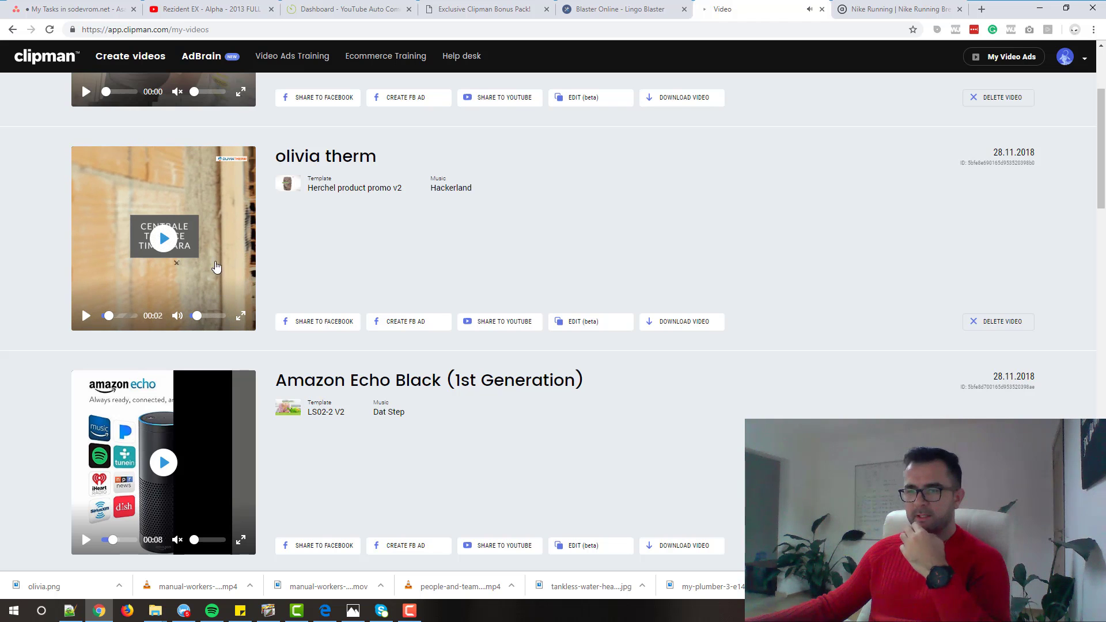
pyautogui.click(86, 316)
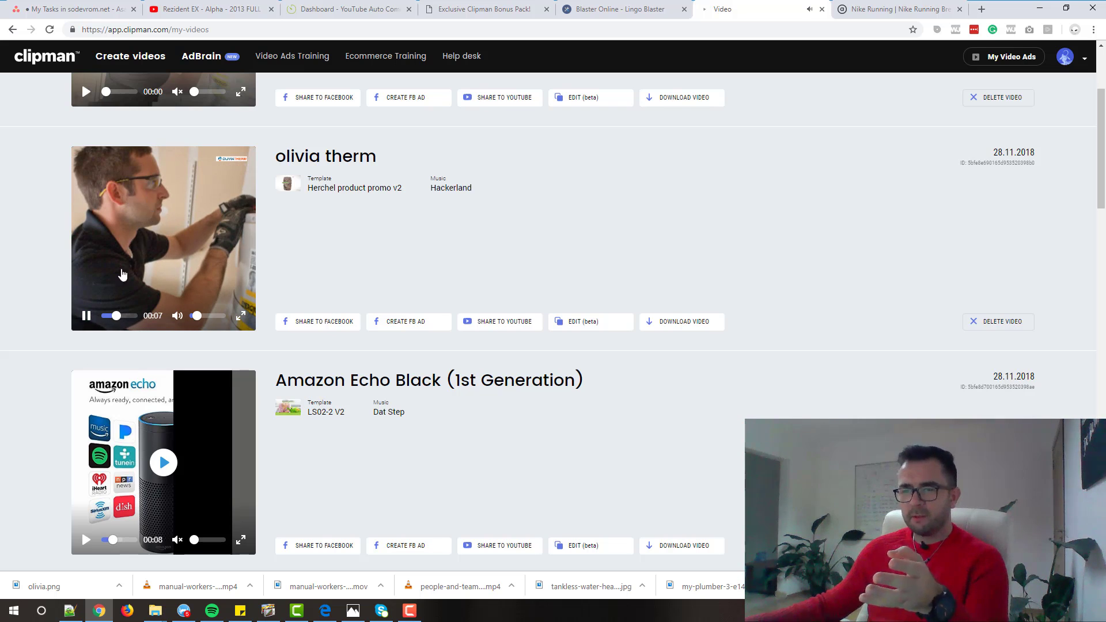
pyautogui.click(110, 316)
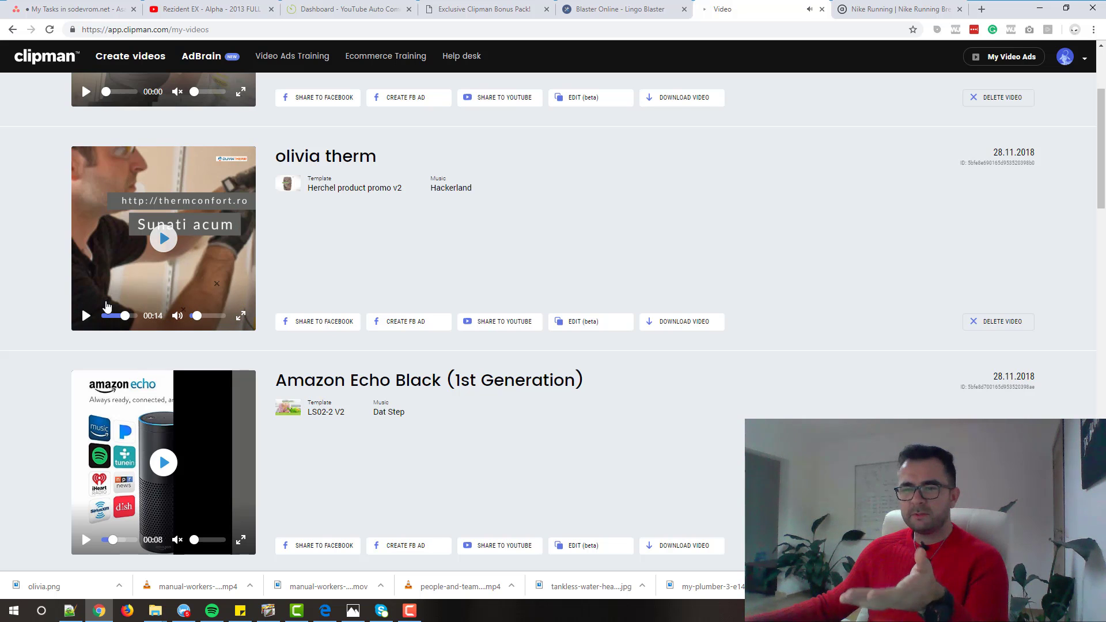
pyautogui.click(106, 305)
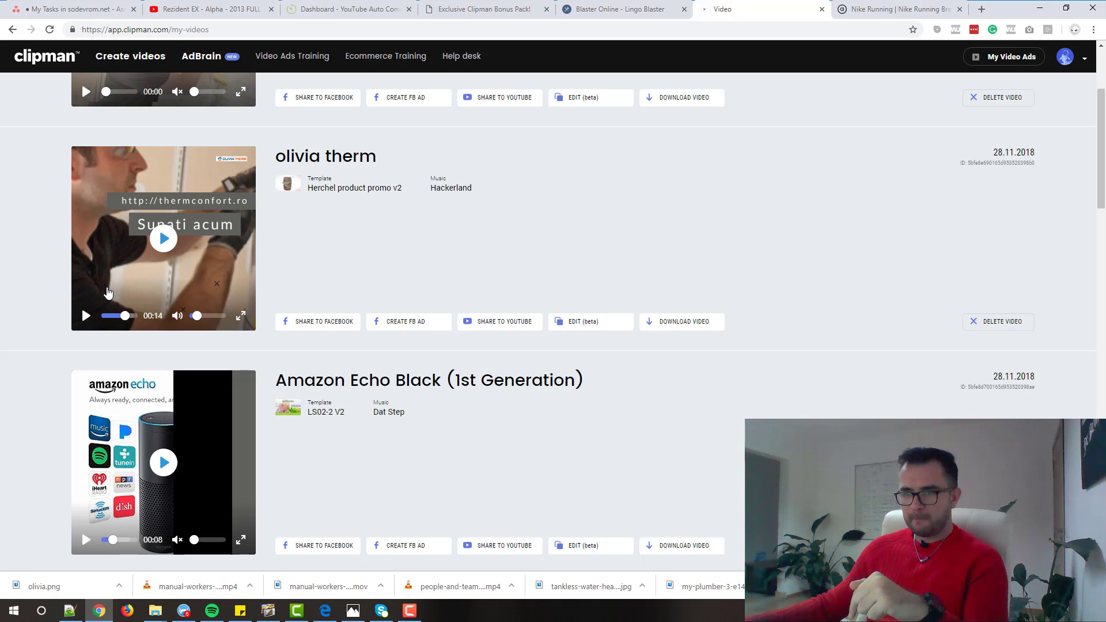
pyautogui.scroll(2, 108, 293)
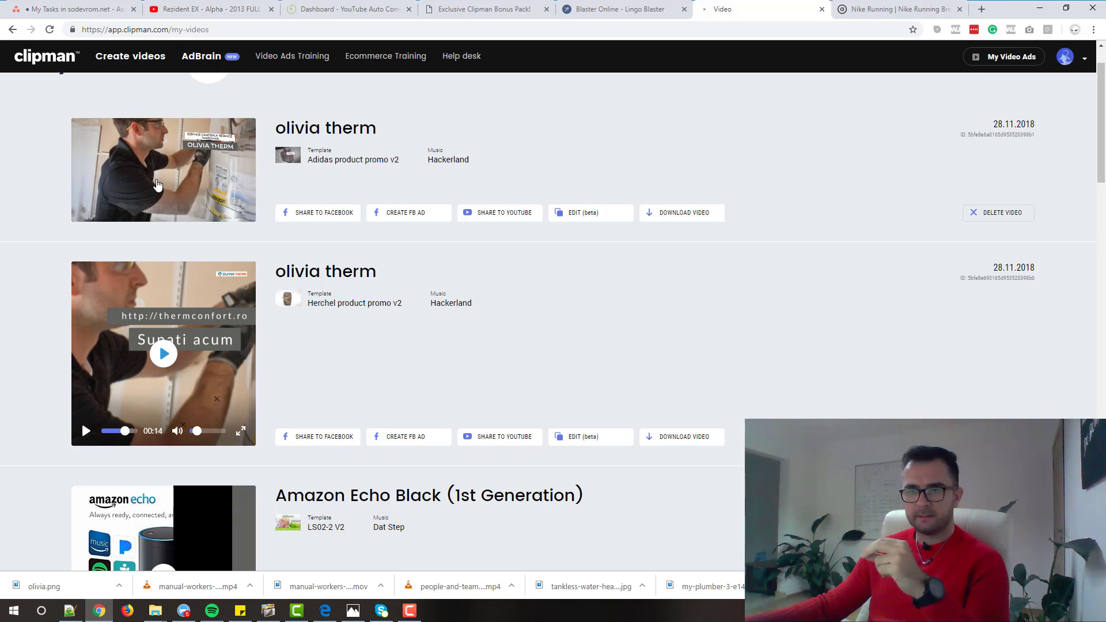
# Pause the Adidas-template olivia therm preview at 00:12 on its OLIVIA THERM caption
pyautogui.click(147, 186)
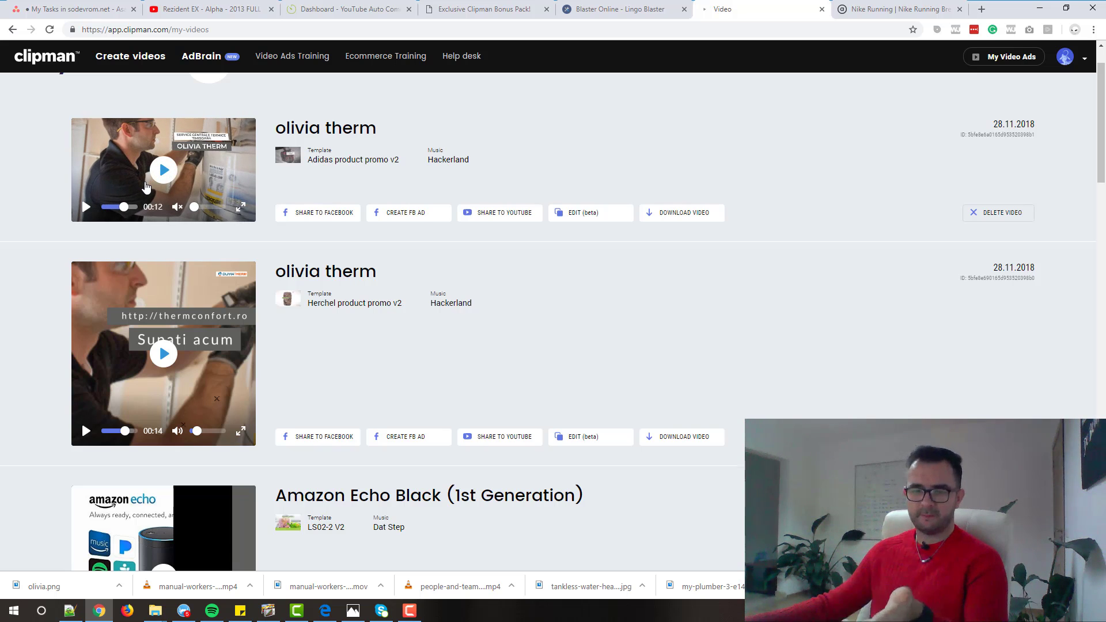